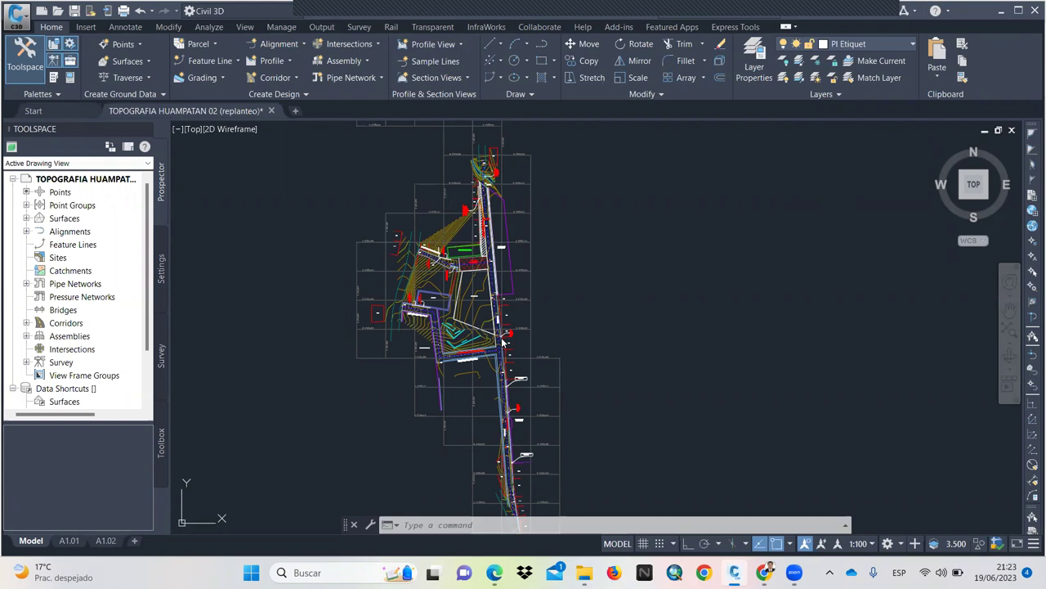
# Browse the _All Points group under Point Groups, then collapse Point Groups.
pyautogui.scroll(-3, 433, 282)
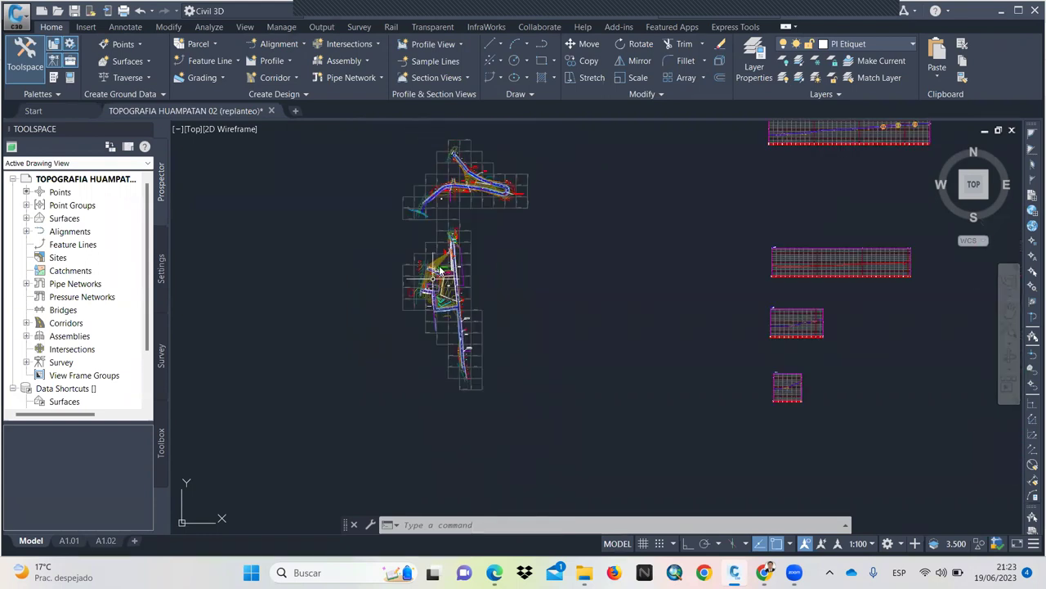
pyautogui.scroll(3, 491, 146)
pyautogui.scroll(-3, 492, 150)
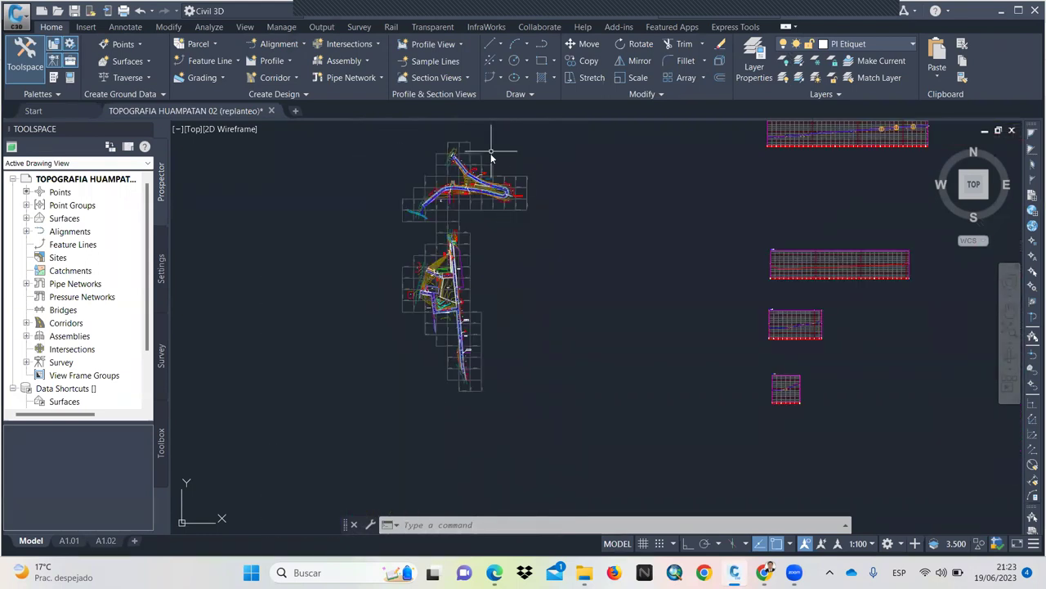
pyautogui.scroll(-2, 490, 163)
pyautogui.scroll(-2, 569, 241)
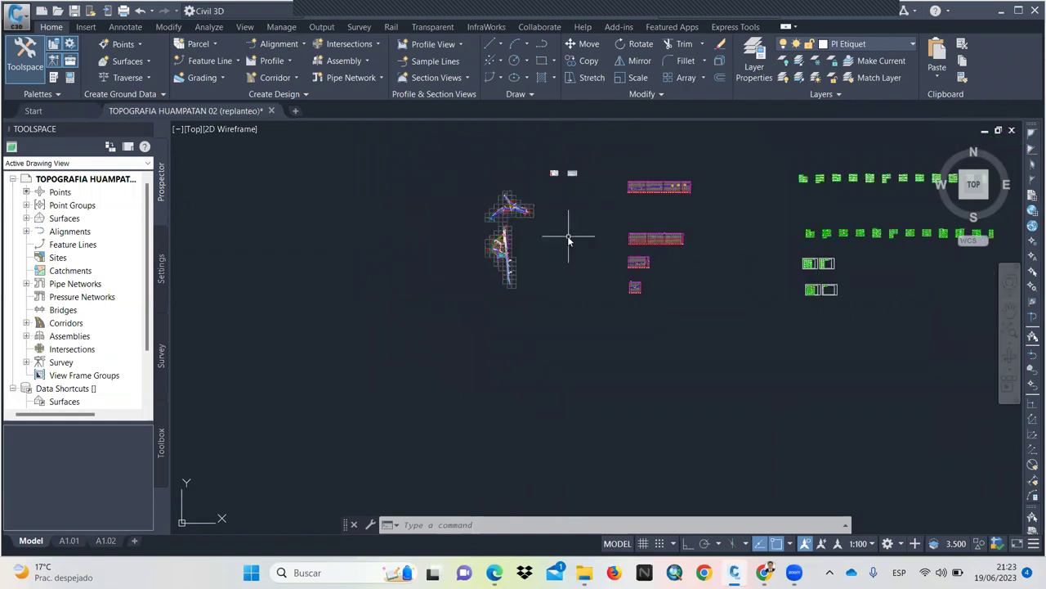
pyautogui.scroll(2, 533, 169)
pyautogui.scroll(2, 533, 172)
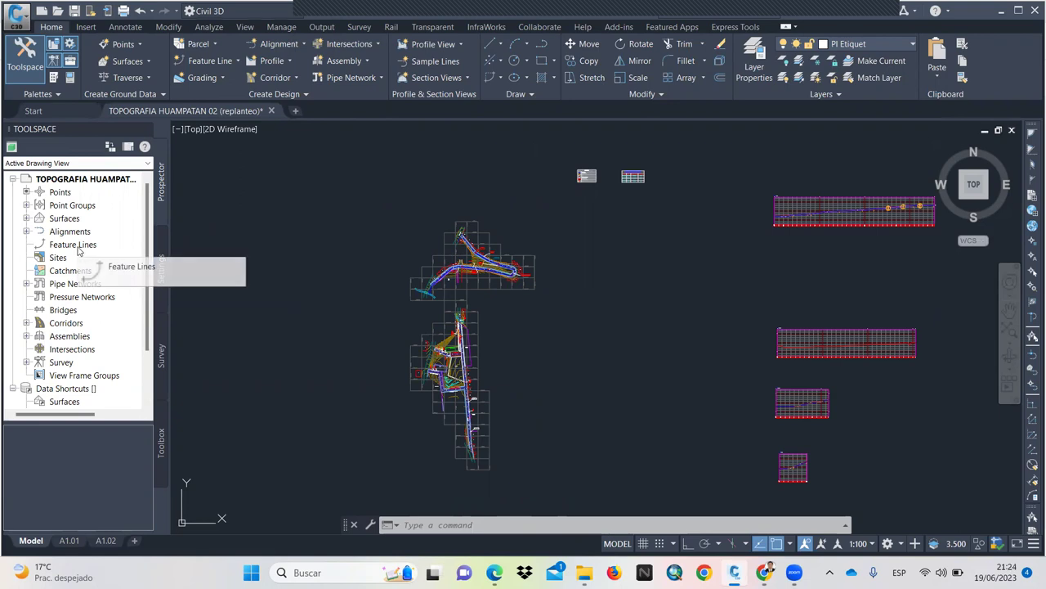
pyautogui.click(26, 205)
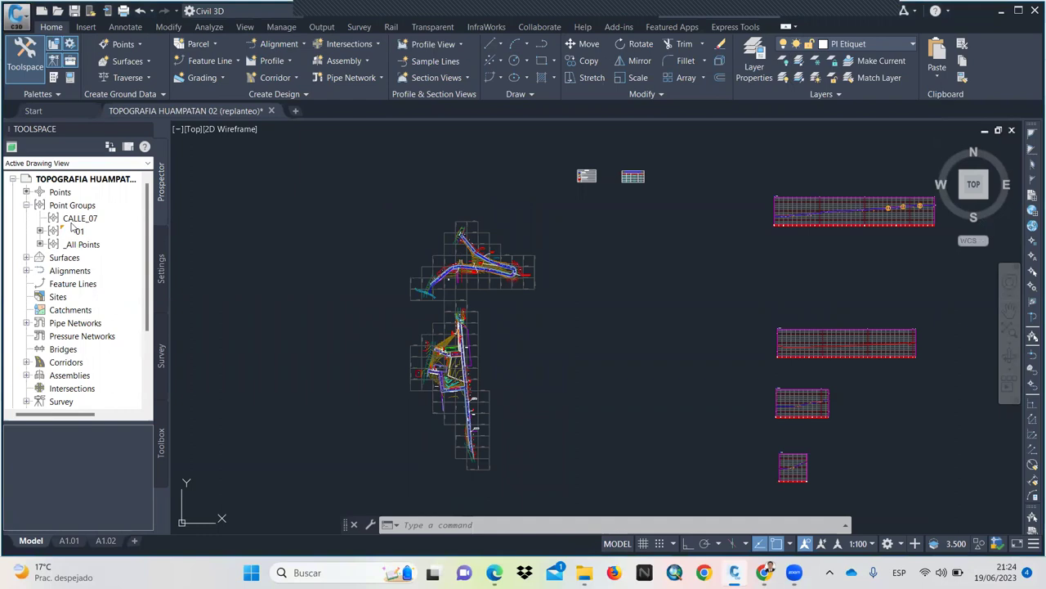
pyautogui.click(83, 243)
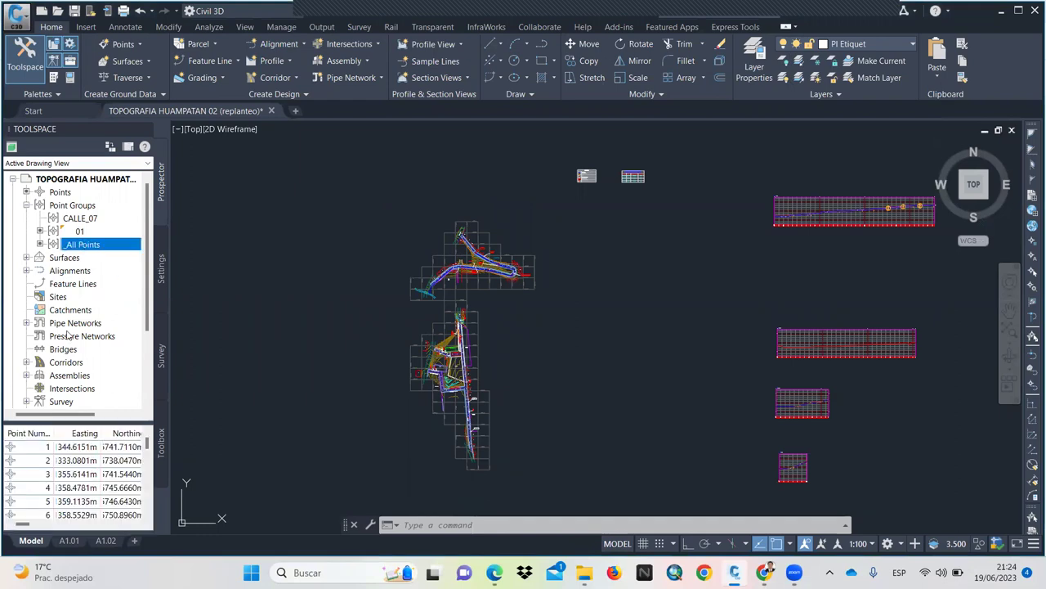
pyautogui.scroll(-1, 69, 336)
pyautogui.scroll(-2, 65, 314)
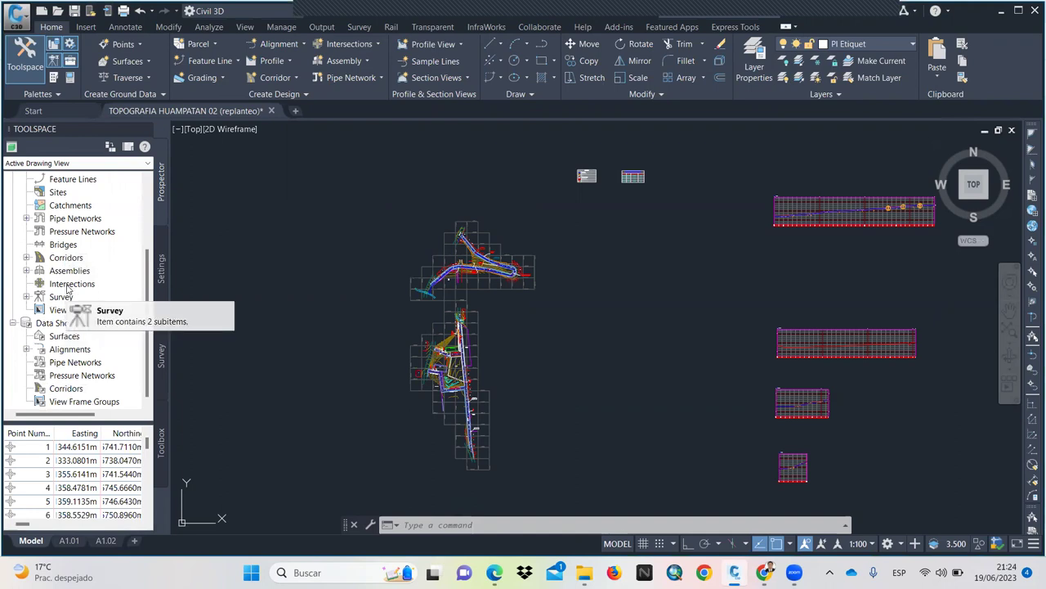
pyautogui.scroll(3, 69, 294)
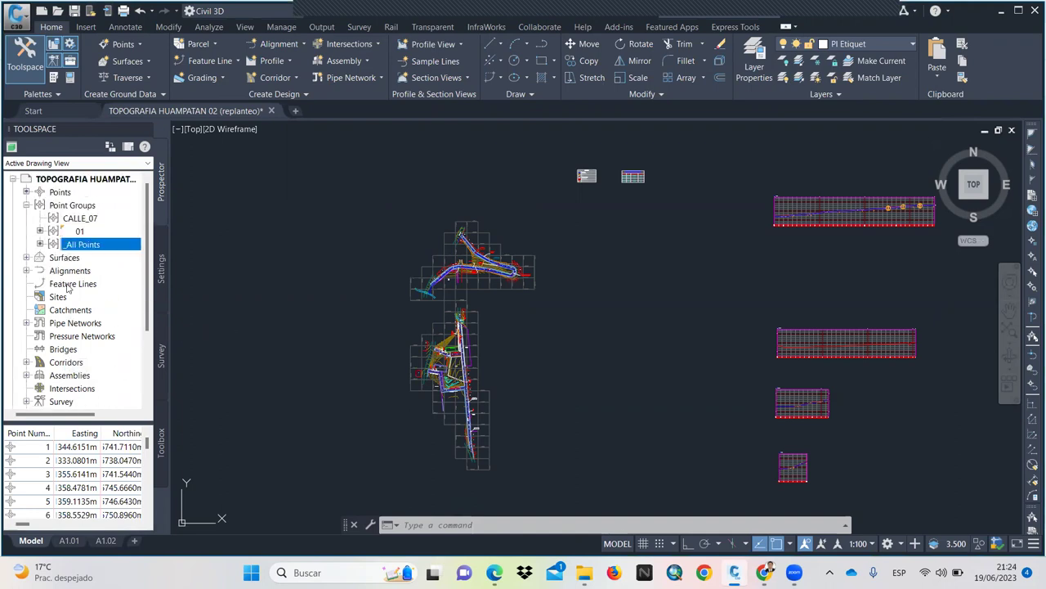
pyautogui.click(26, 206)
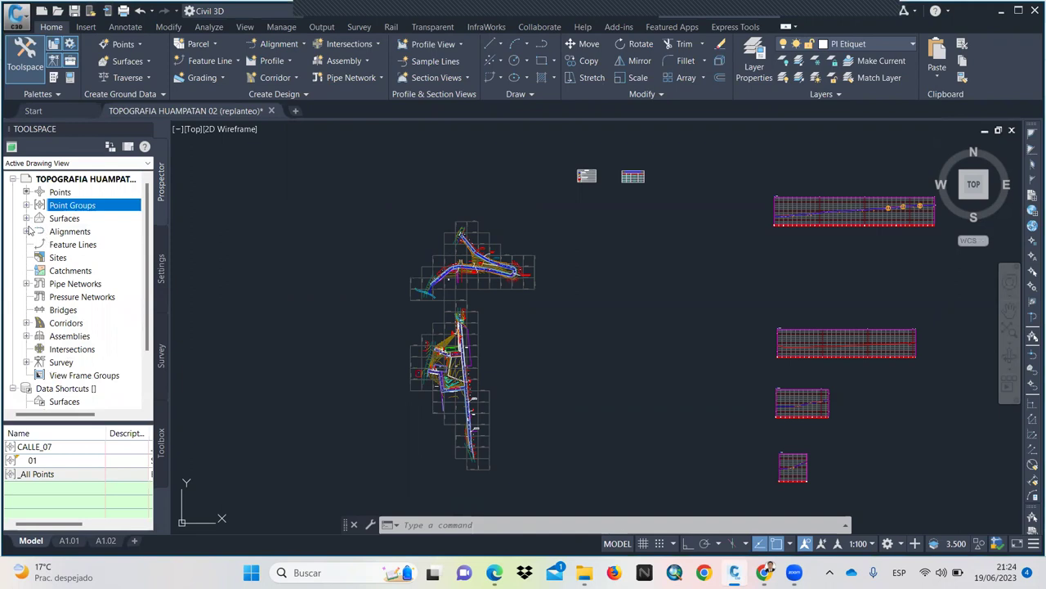
# Expand Surfaces > TOPOGRAFIA and show its Definition items such as Boundaries and Breaklines.
pyautogui.click(27, 218)
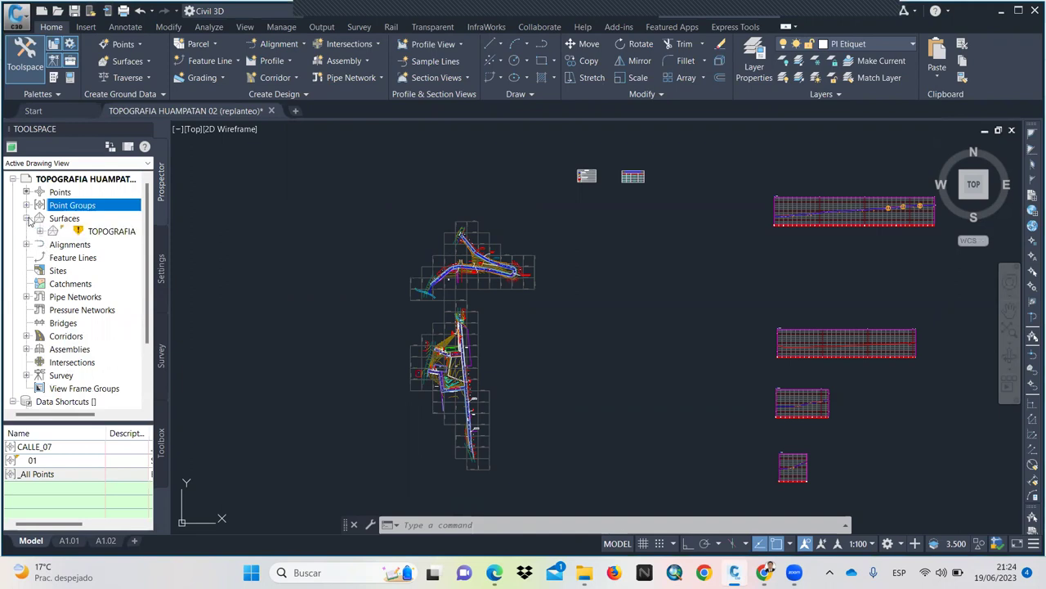
pyautogui.click(108, 232)
pyautogui.click(40, 232)
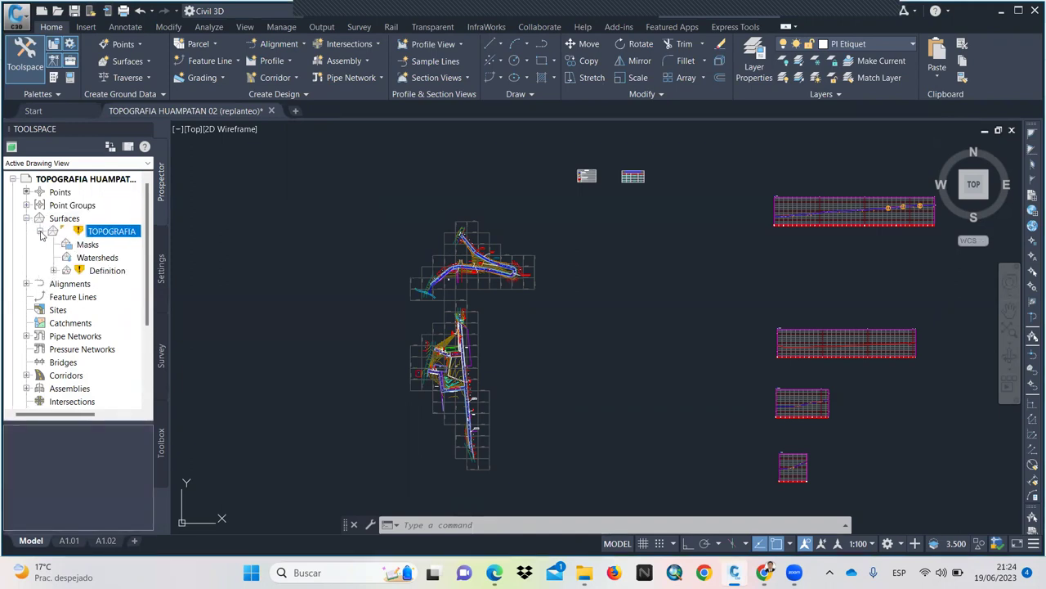
pyautogui.click(91, 272)
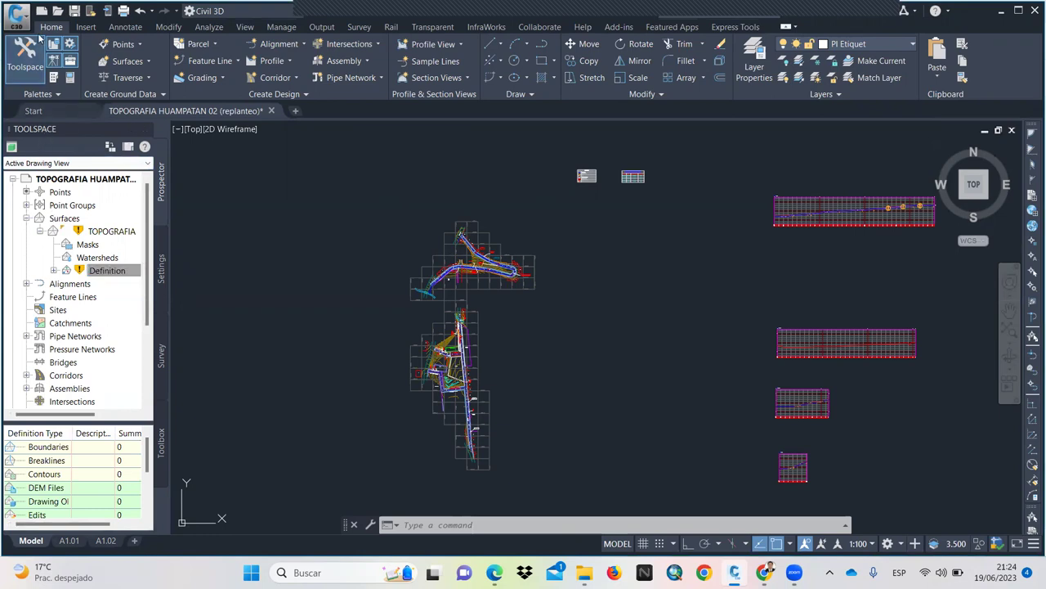
pyautogui.scroll(3, 411, 399)
pyautogui.scroll(-1, 418, 376)
pyautogui.scroll(-2, 421, 367)
pyautogui.scroll(2, 458, 359)
pyautogui.scroll(2, 449, 331)
pyautogui.scroll(2, 408, 262)
pyautogui.scroll(1, 408, 263)
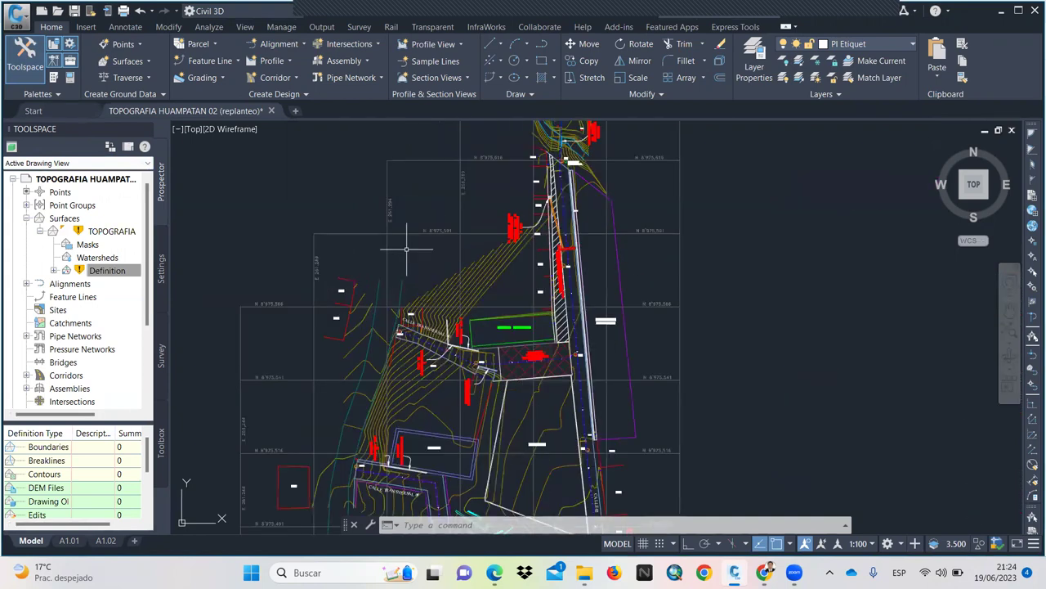
pyautogui.scroll(-1, 414, 221)
pyautogui.scroll(3, 481, 368)
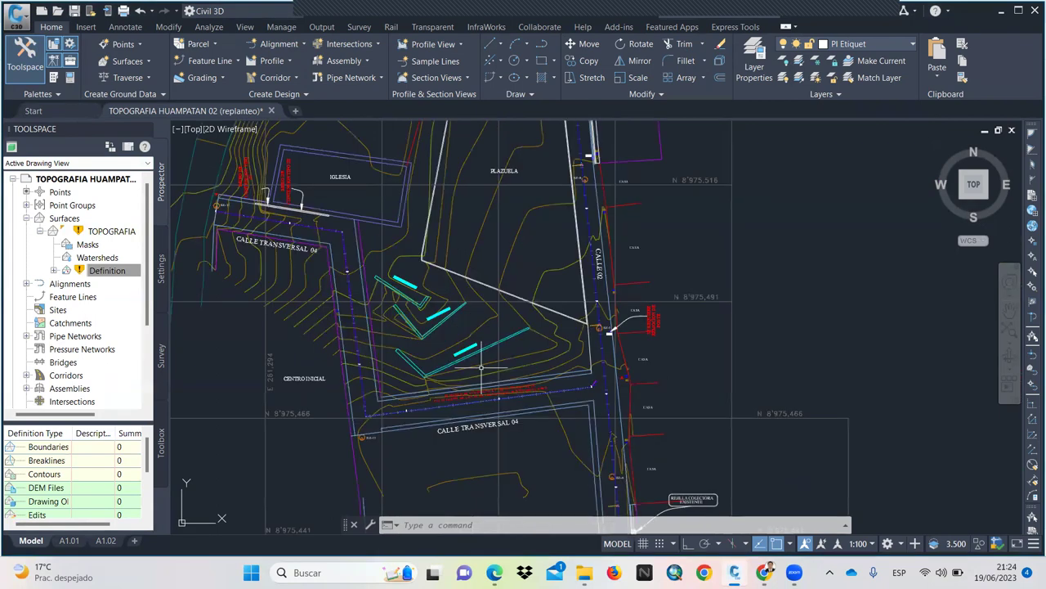
pyautogui.scroll(-5, 481, 367)
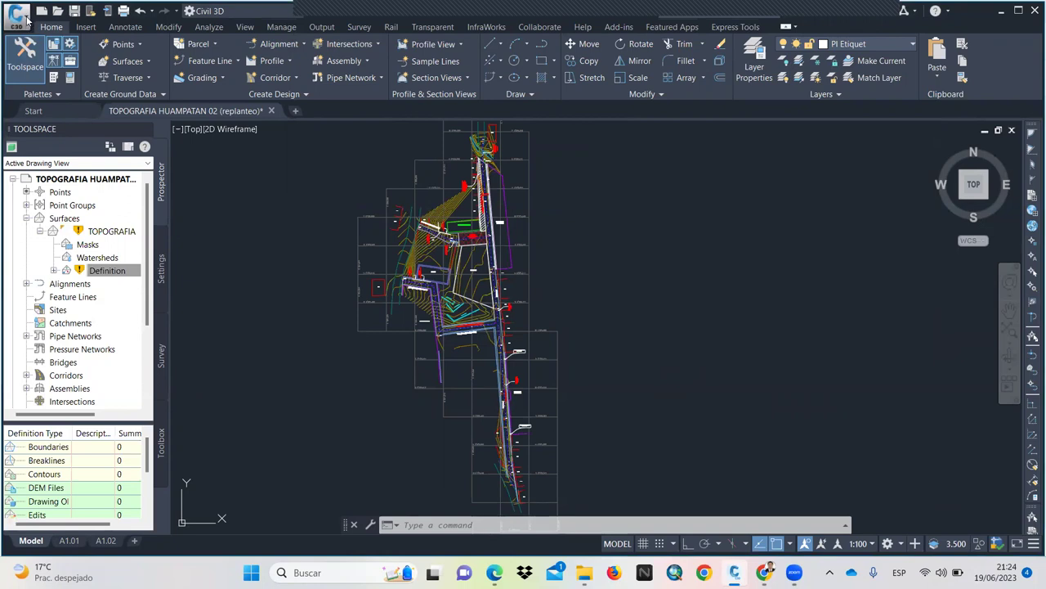
# Start eTransmit from the application menu's Publish options to package the drawing.
pyautogui.click(27, 18)
pyautogui.click(27, 18)
pyautogui.click(27, 18)
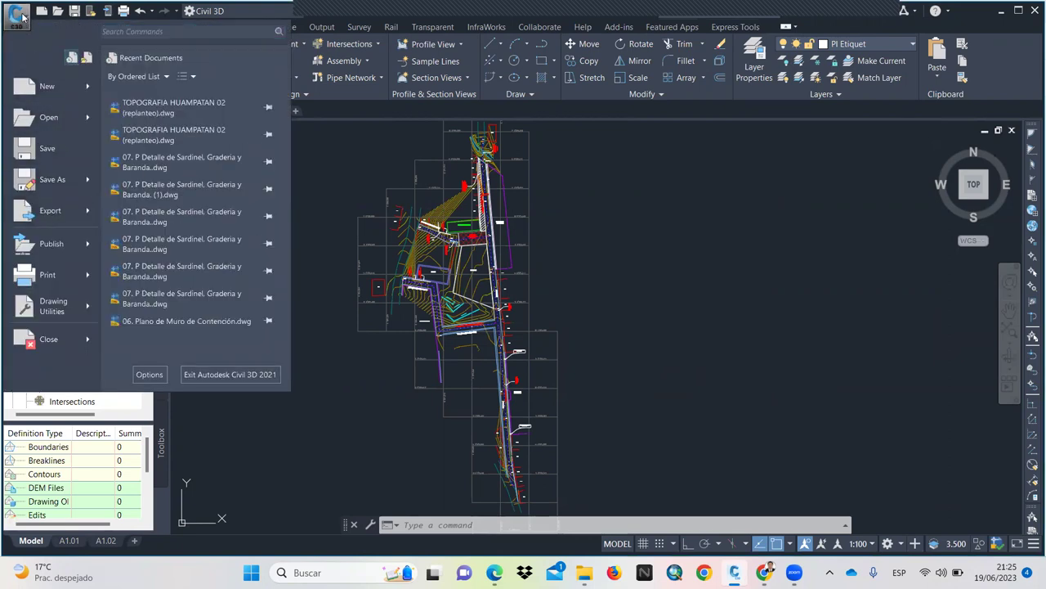
pyautogui.moveTo(49, 243)
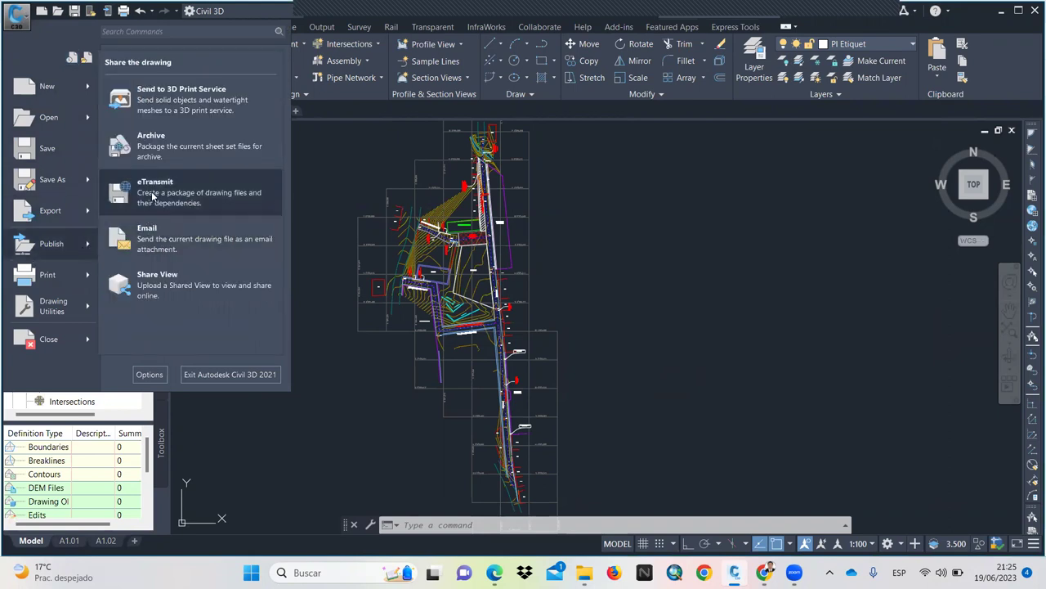
pyautogui.click(601, 231)
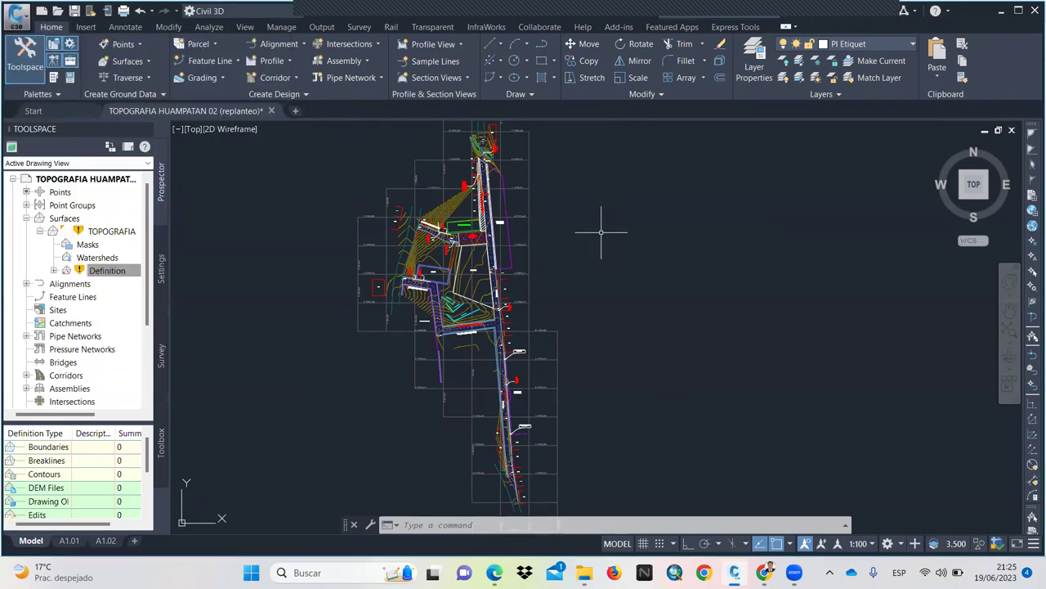
pyautogui.write('et')
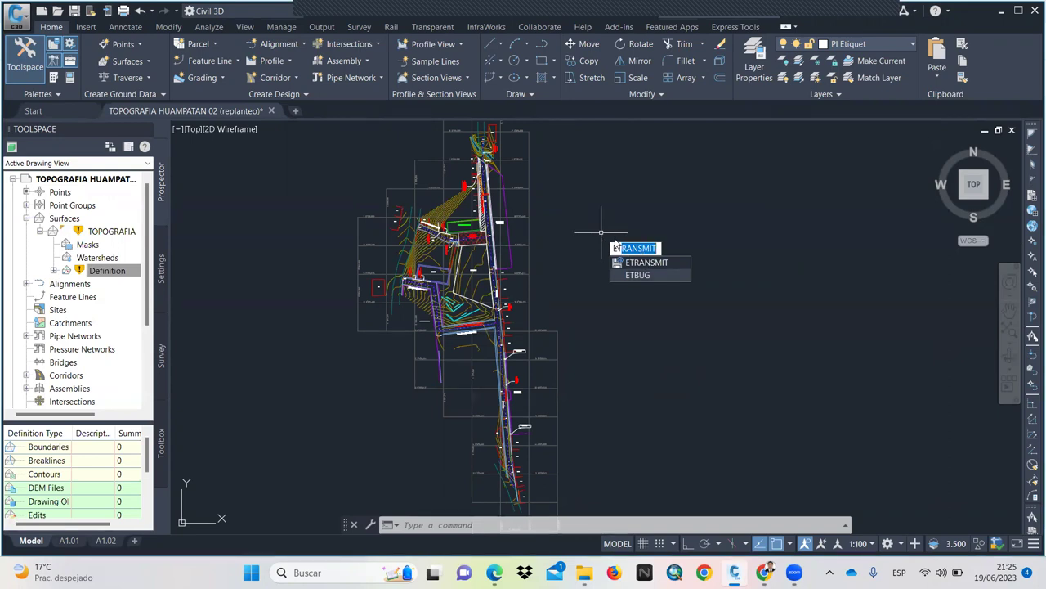
pyautogui.press('Escape')
pyautogui.press('Escape')
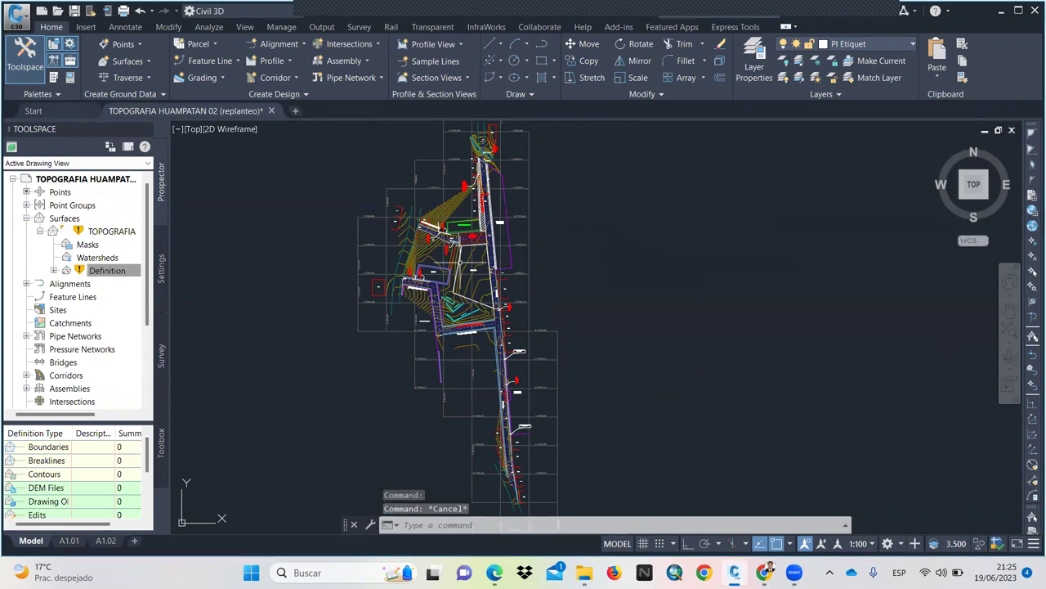
pyautogui.click(18, 16)
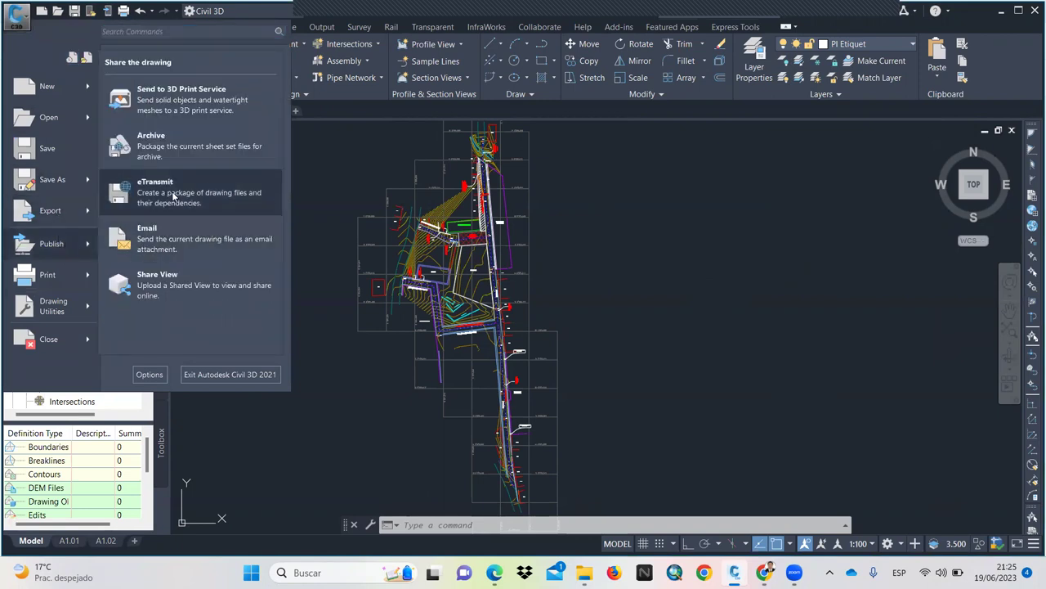
pyautogui.moveTo(51, 244)
pyautogui.click(179, 180)
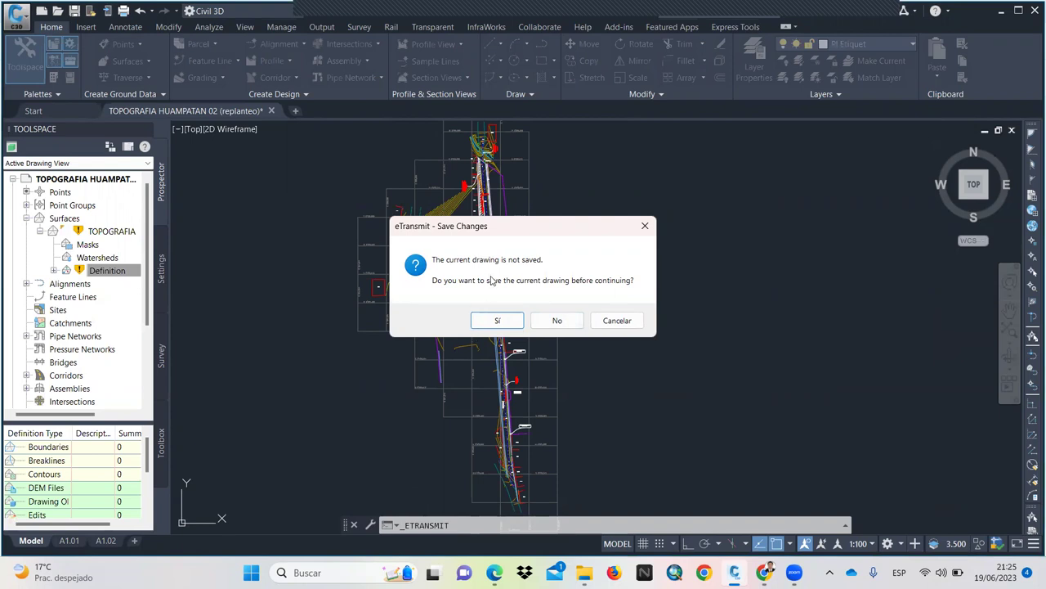
# Continue without saving and bring up Transmittal Setups listing CAD HUAMPARAN and Standard.
pyautogui.click(496, 322)
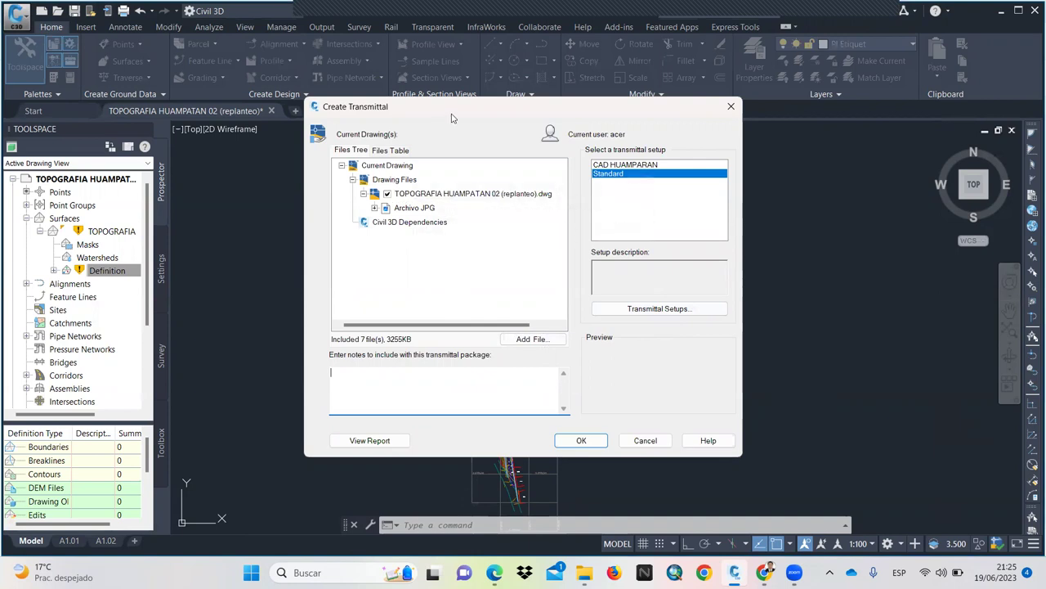
pyautogui.moveTo(451, 119); pyautogui.dragTo(381, 135)
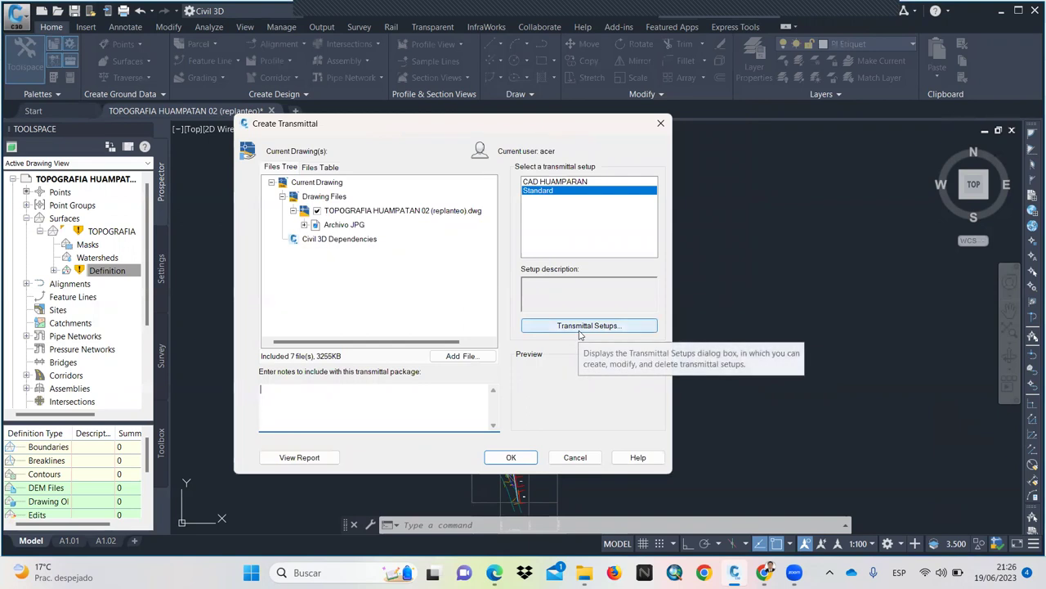
pyautogui.click(581, 327)
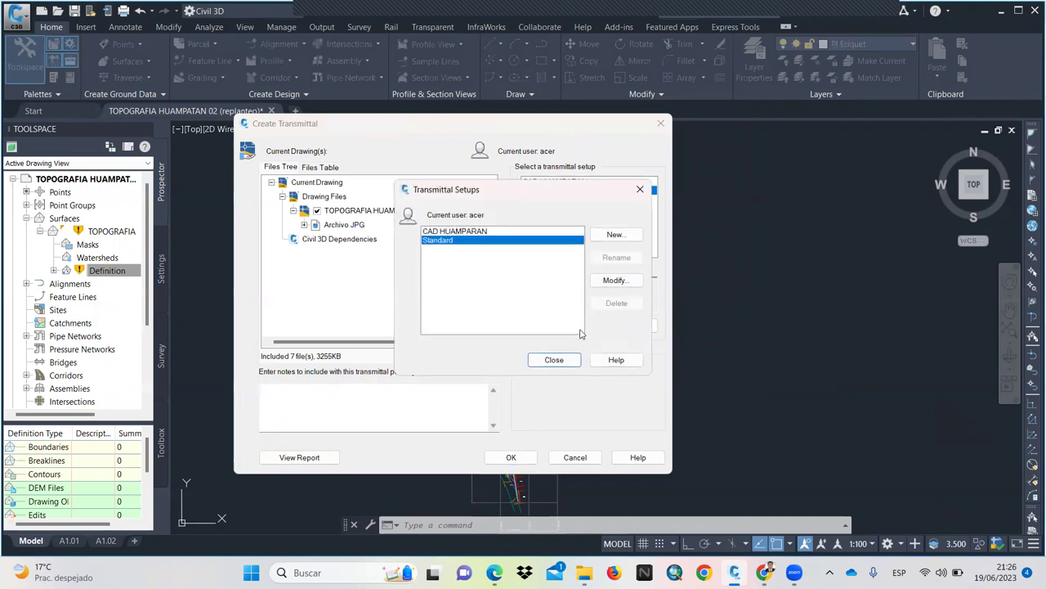
# Create a new transmittal setup named CAD EXPORTADO, based on Standard.
pyautogui.click(615, 235)
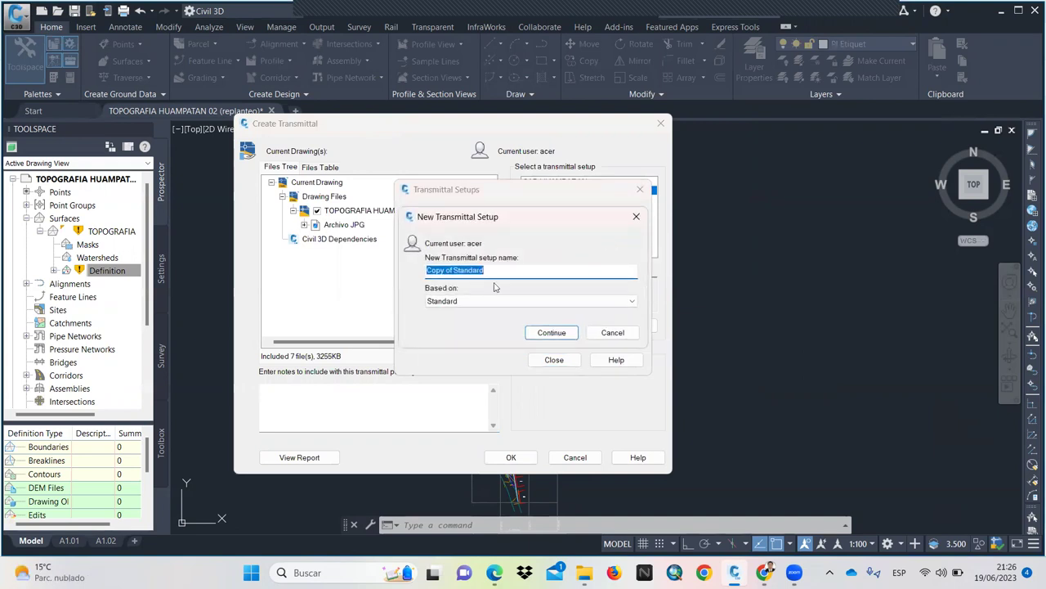
pyautogui.write('e')
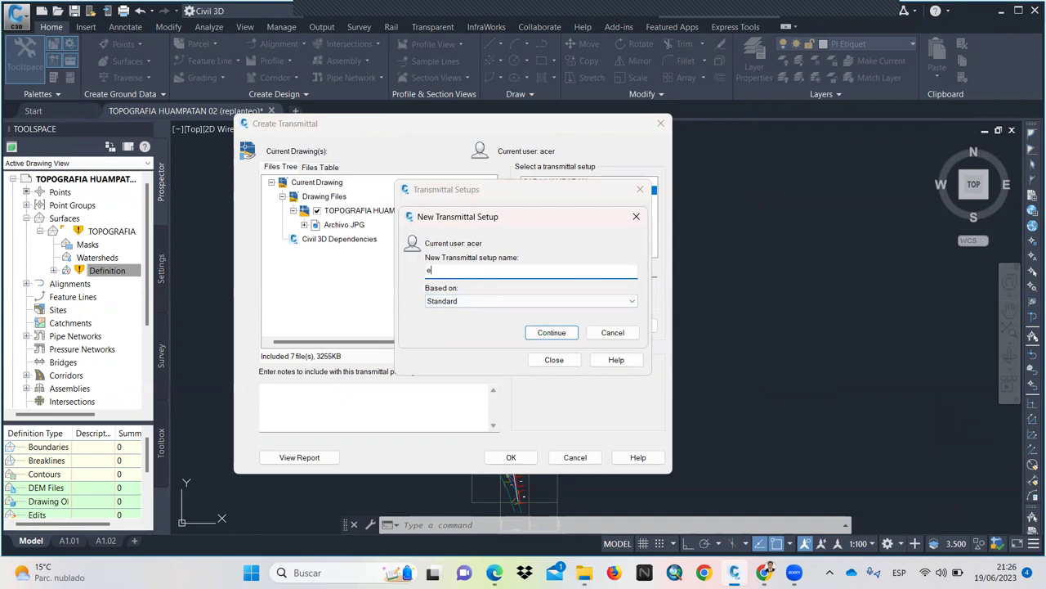
pyautogui.write('AD EXPORTADO')
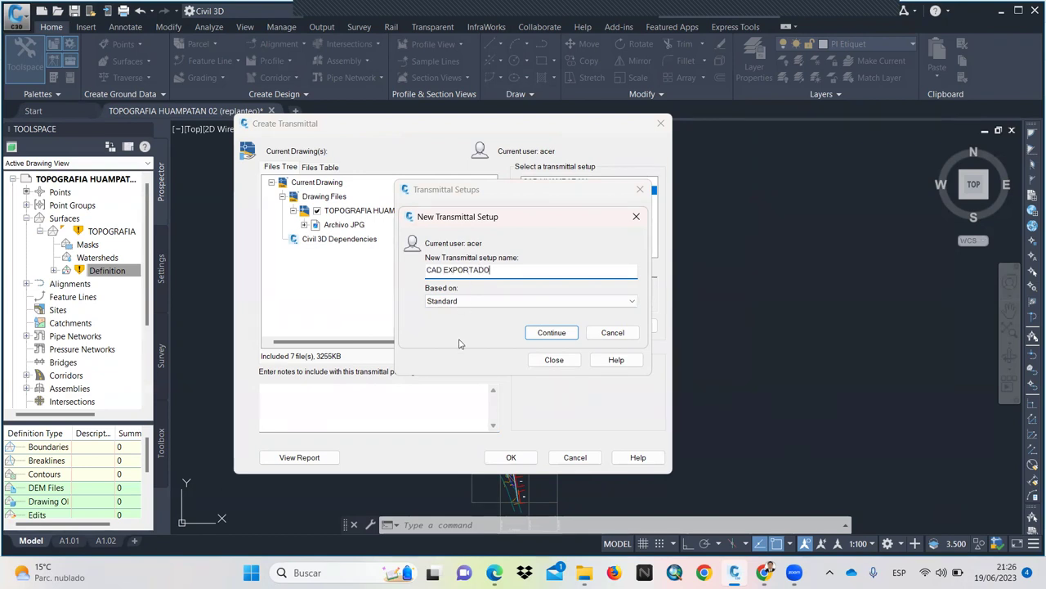
pyautogui.click(457, 301)
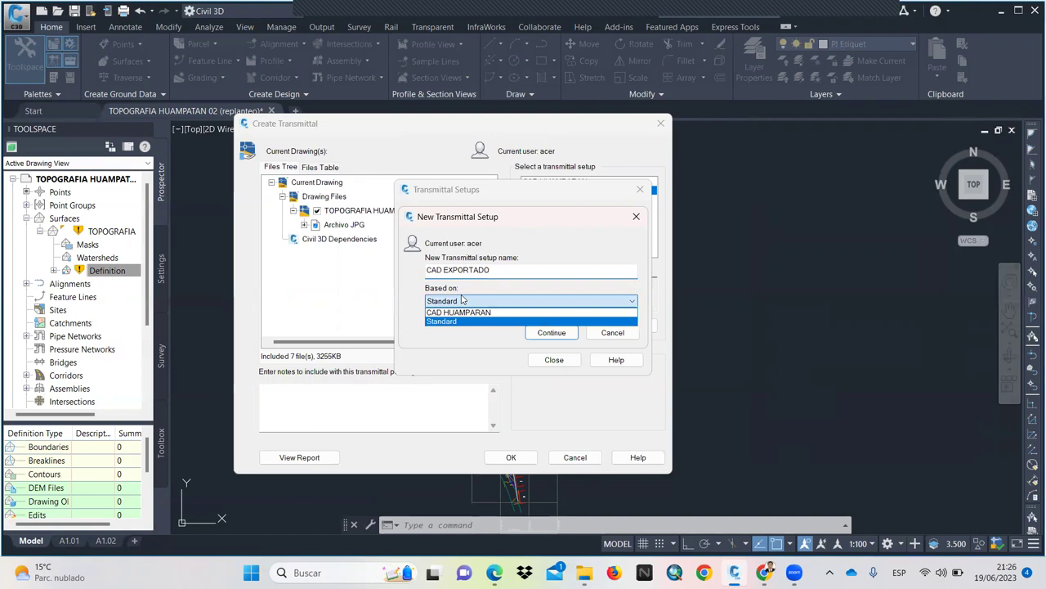
pyautogui.click(445, 326)
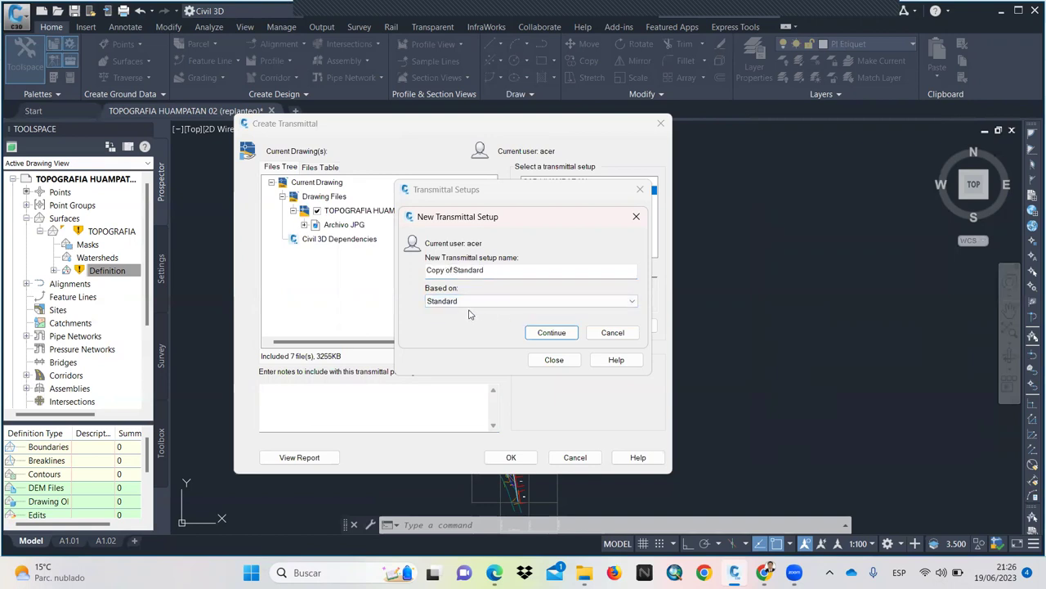
pyautogui.click(489, 270)
pyautogui.moveTo(502, 266); pyautogui.dragTo(413, 282)
pyautogui.write('CA')
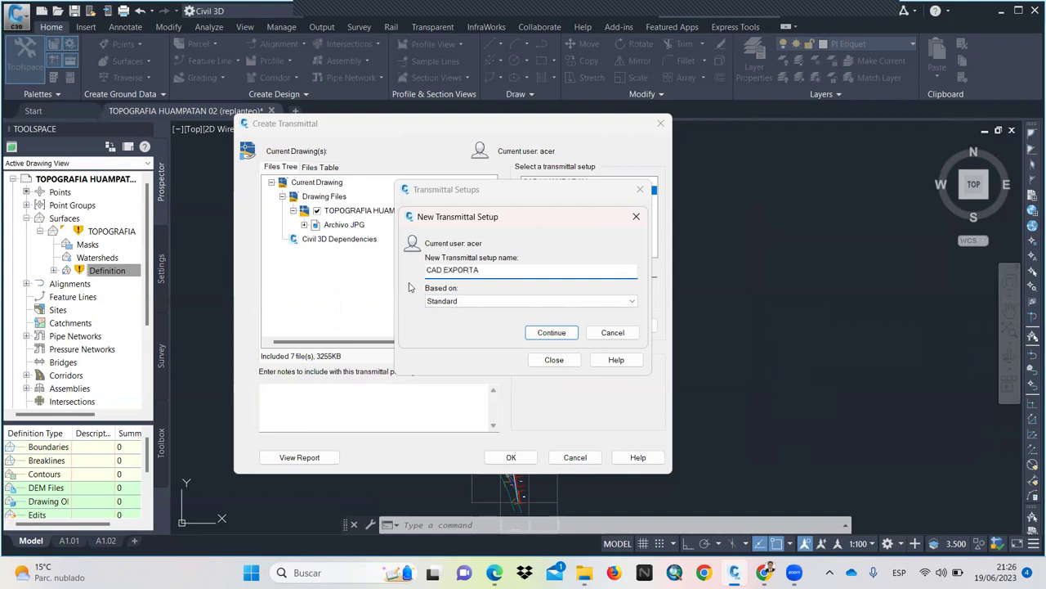
pyautogui.write('D EXPO')
pyautogui.click(553, 337)
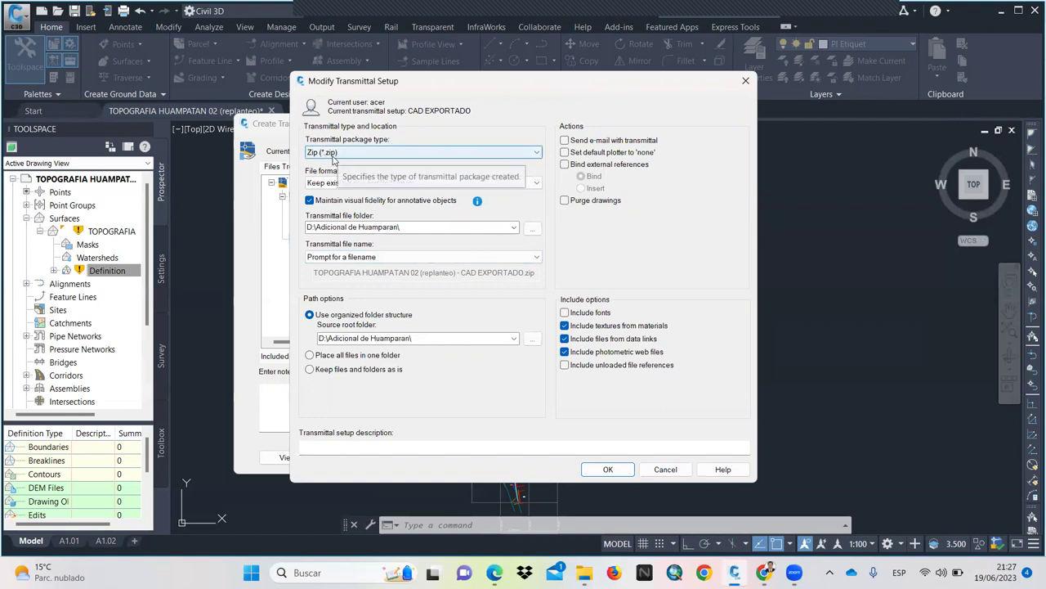
# Keep the Zip package type and save drawings as AutoCAD 2013 with exploded AEC objects.
pyautogui.click(339, 157)
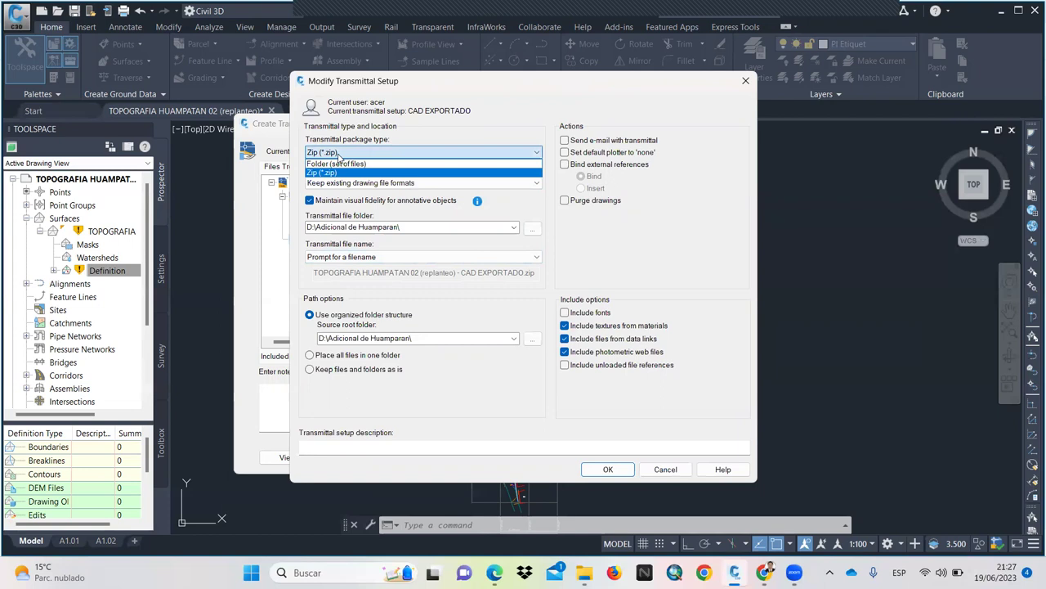
pyautogui.click(331, 172)
pyautogui.click(329, 152)
pyautogui.click(327, 173)
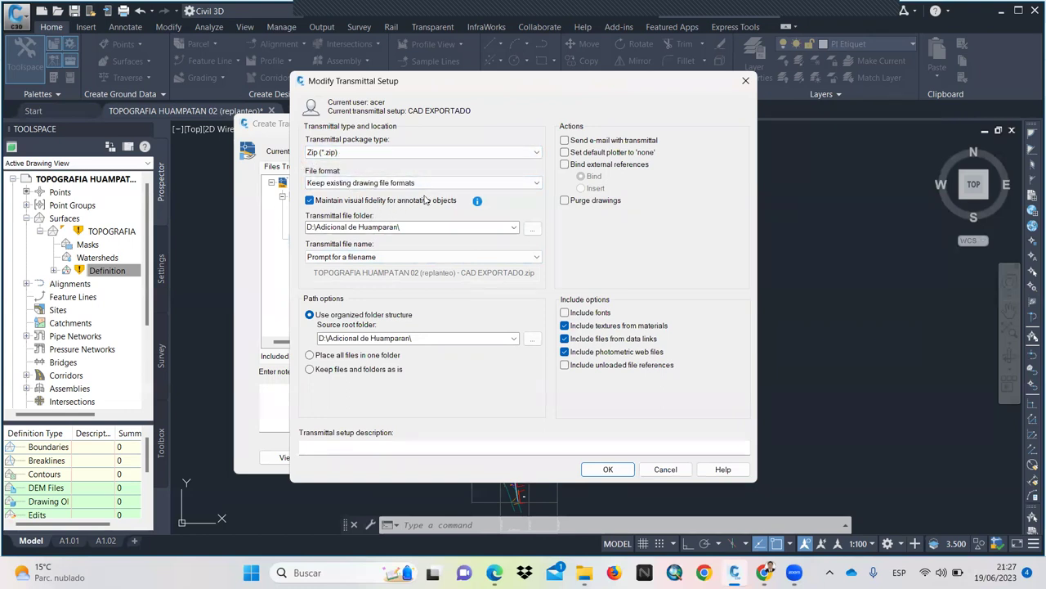
pyautogui.click(536, 183)
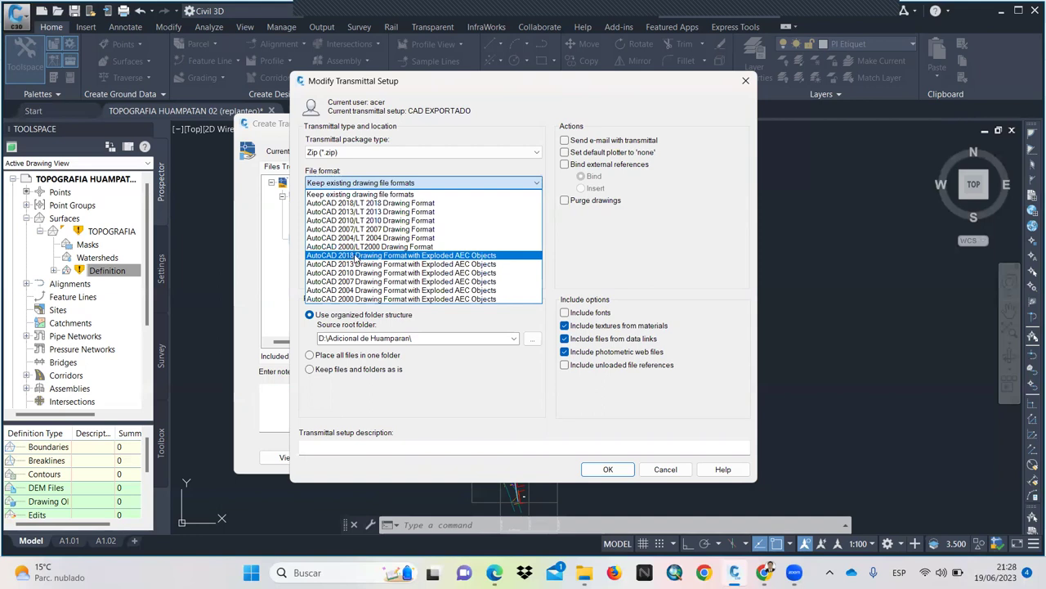
pyautogui.click(350, 264)
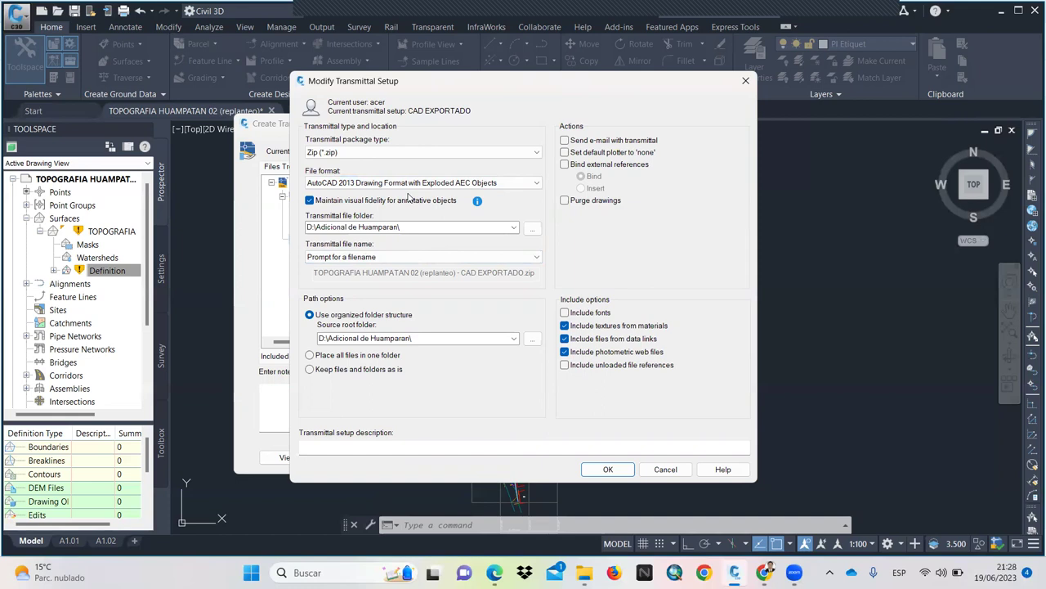
pyautogui.click(532, 228)
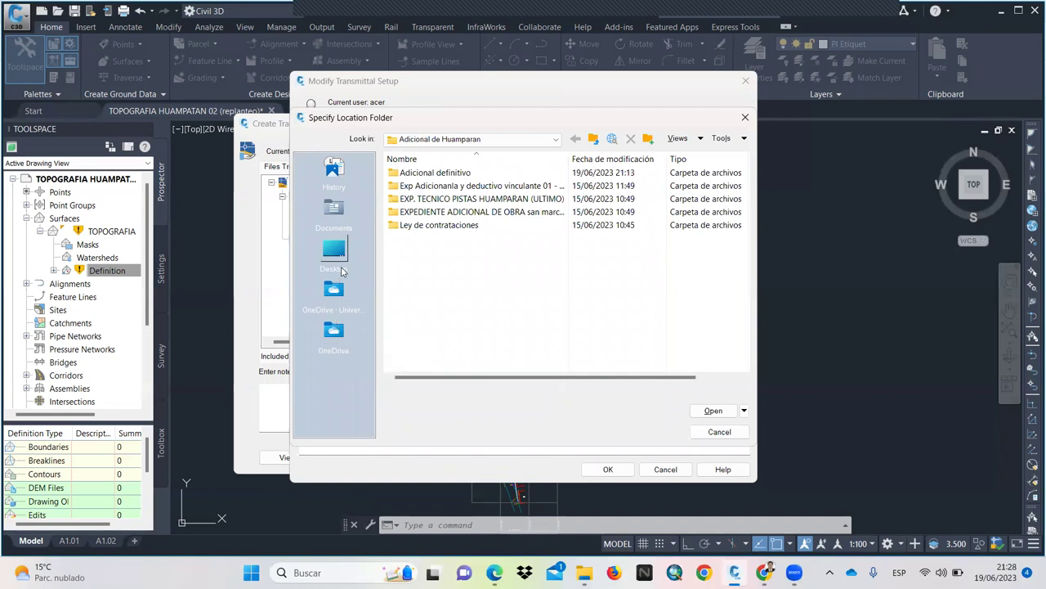
# Create a Desktop folder named EXPORTADO CAD and use it as the transmittal file folder.
pyautogui.click(557, 141)
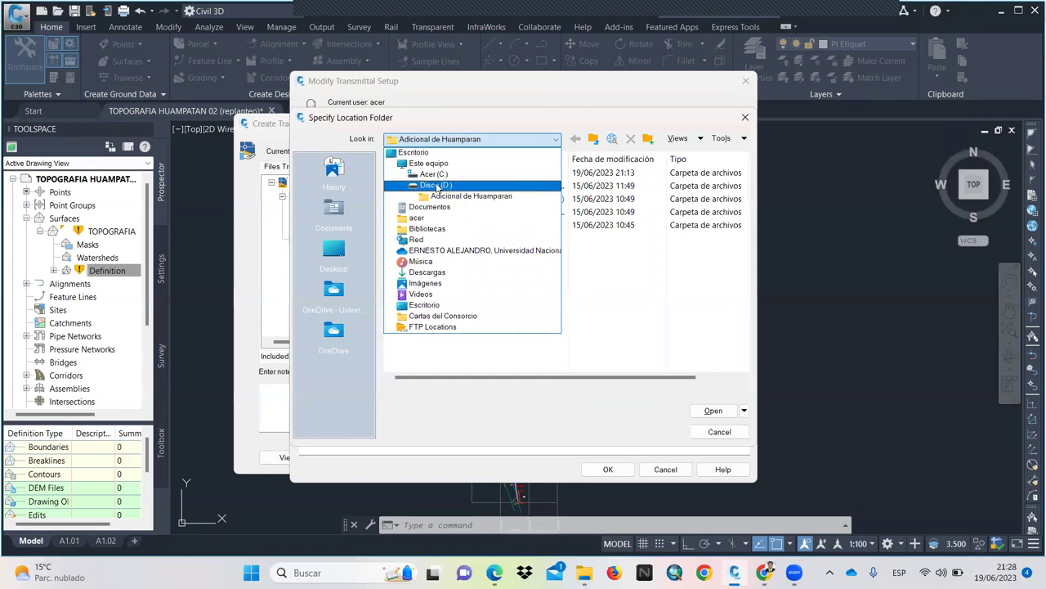
pyautogui.click(413, 152)
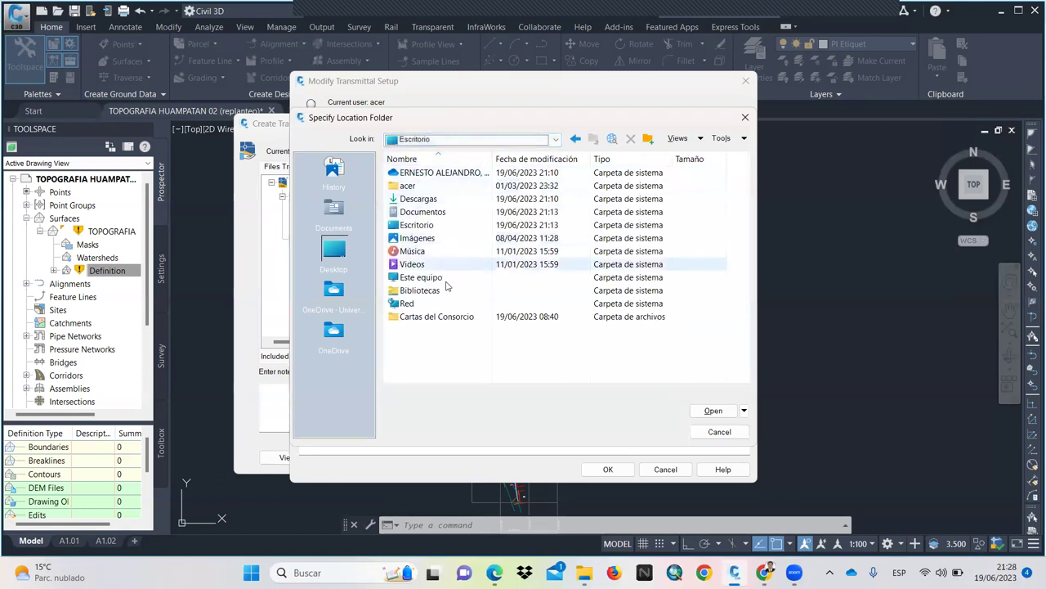
pyautogui.rightClick(427, 362)
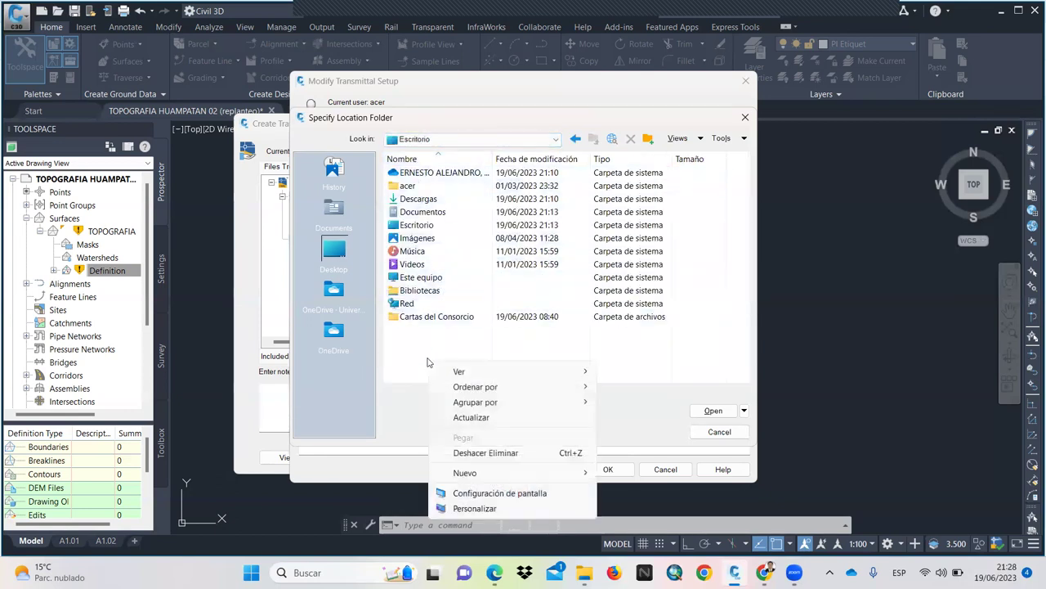
pyautogui.moveTo(507, 473)
pyautogui.click(632, 283)
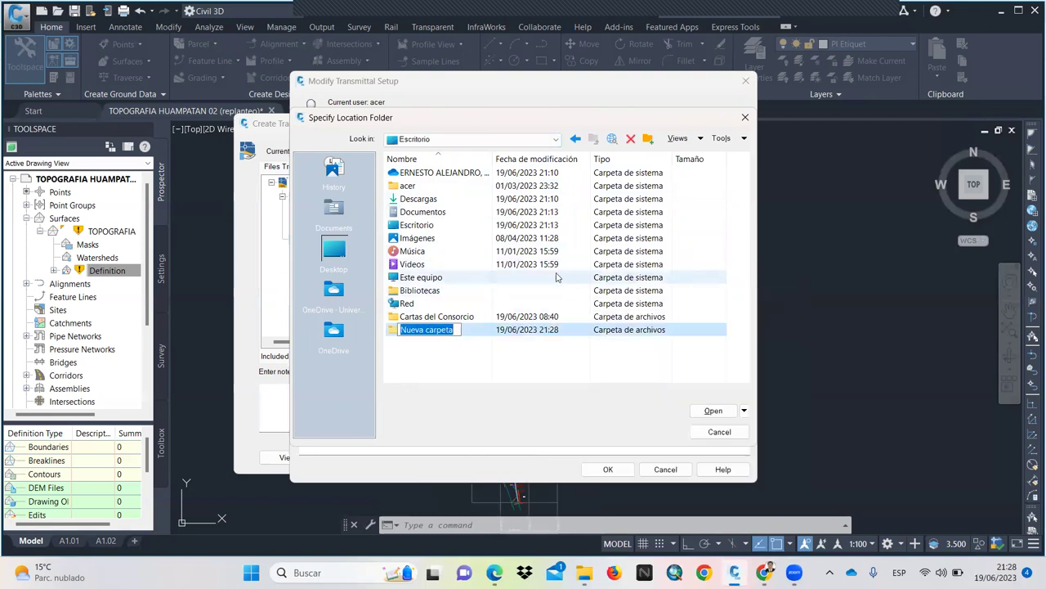
pyautogui.write('E')
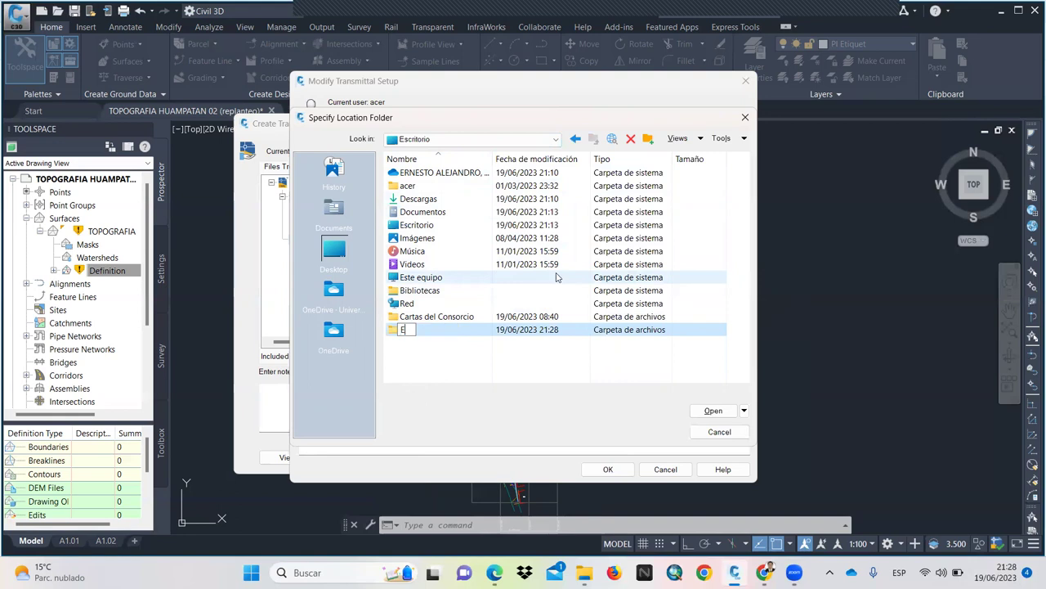
pyautogui.write('XPORTADO')
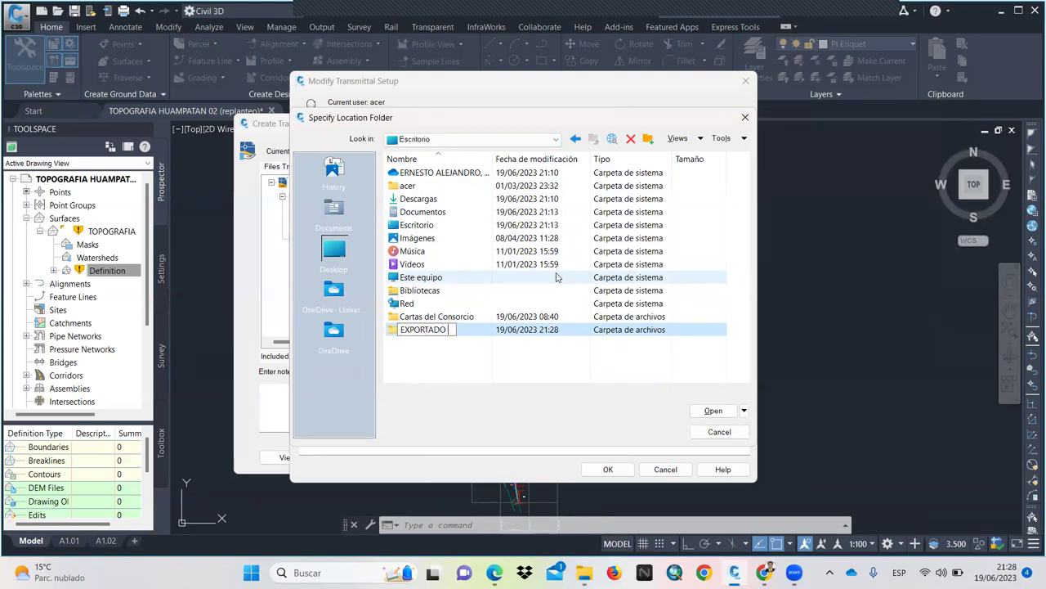
pyautogui.write(' CAD')
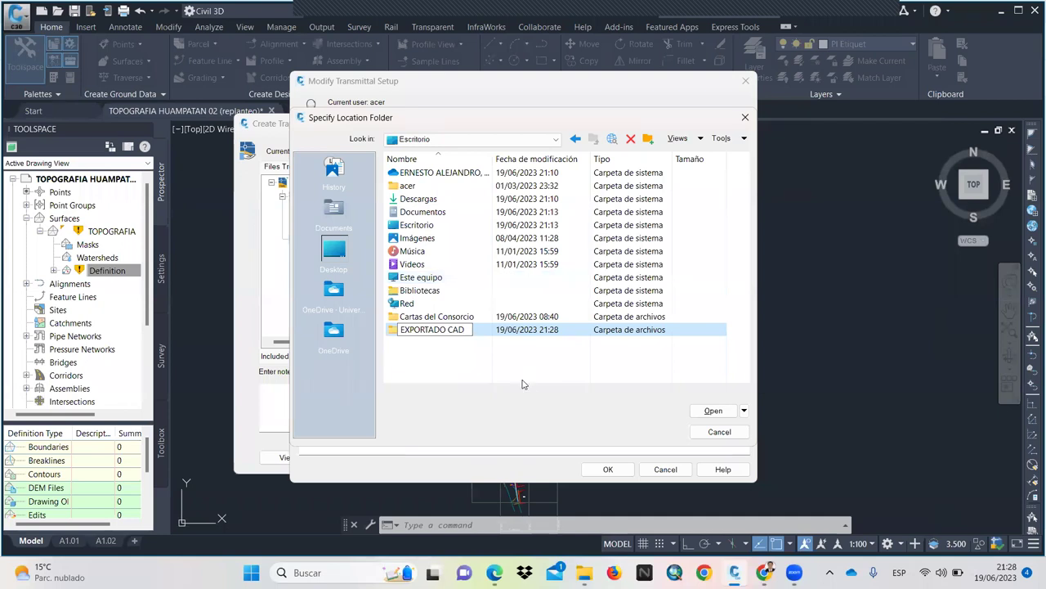
pyautogui.press('Return')
pyautogui.click(445, 335)
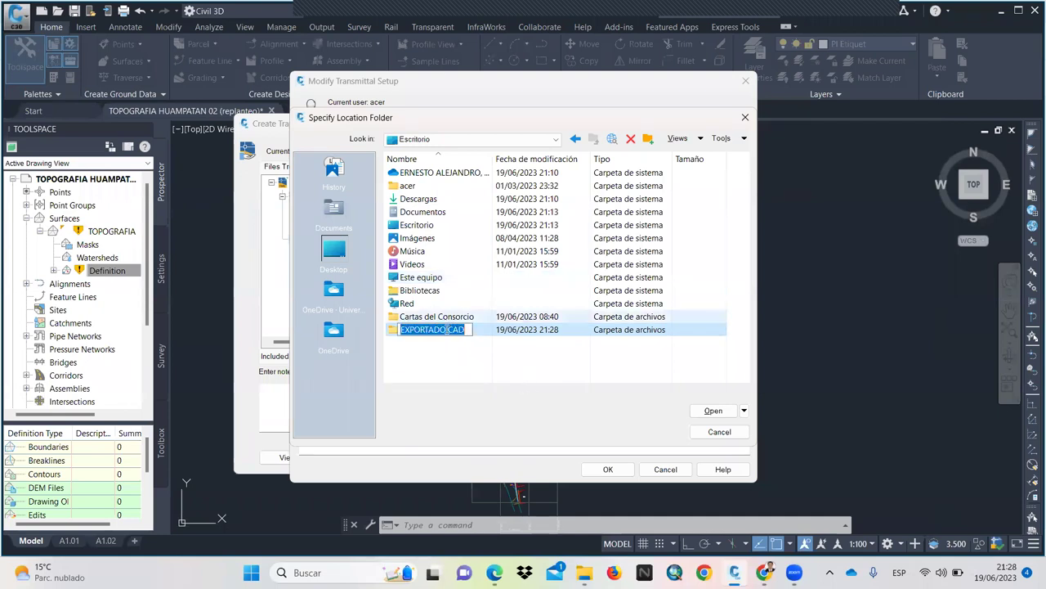
pyautogui.click(487, 378)
pyautogui.click(454, 336)
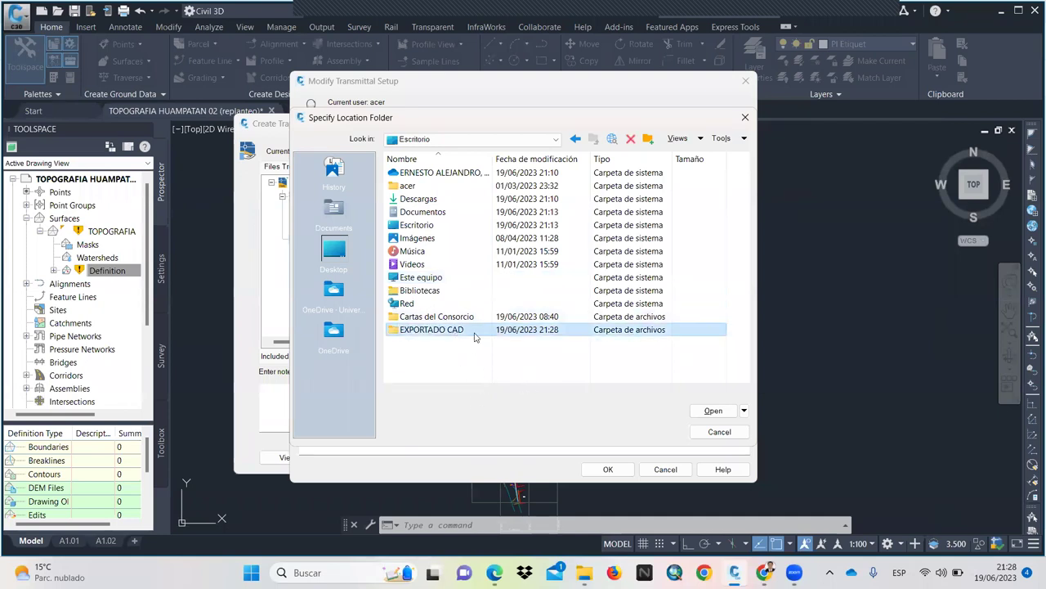
pyautogui.click(713, 411)
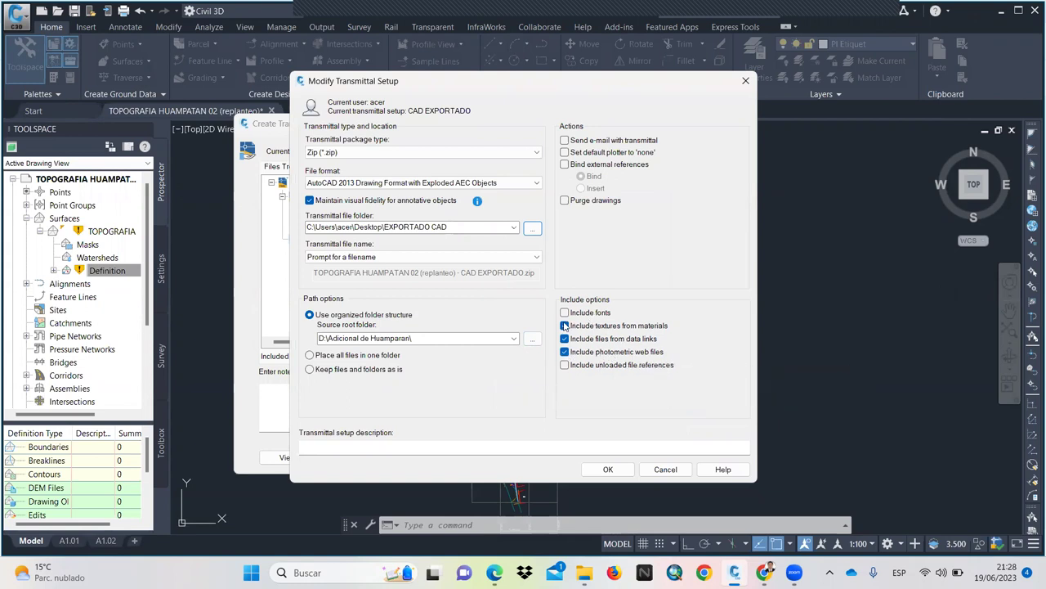
# Enable Include fonts and Purge drawings in the CAD EXPORTADO setup.
pyautogui.click(564, 313)
pyautogui.click(564, 203)
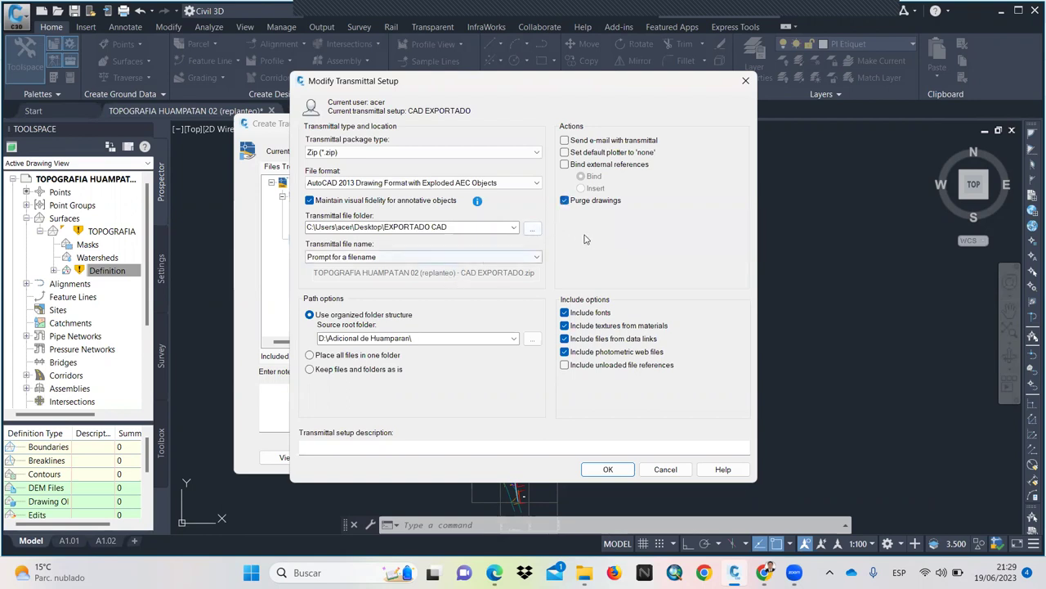
pyautogui.click(511, 182)
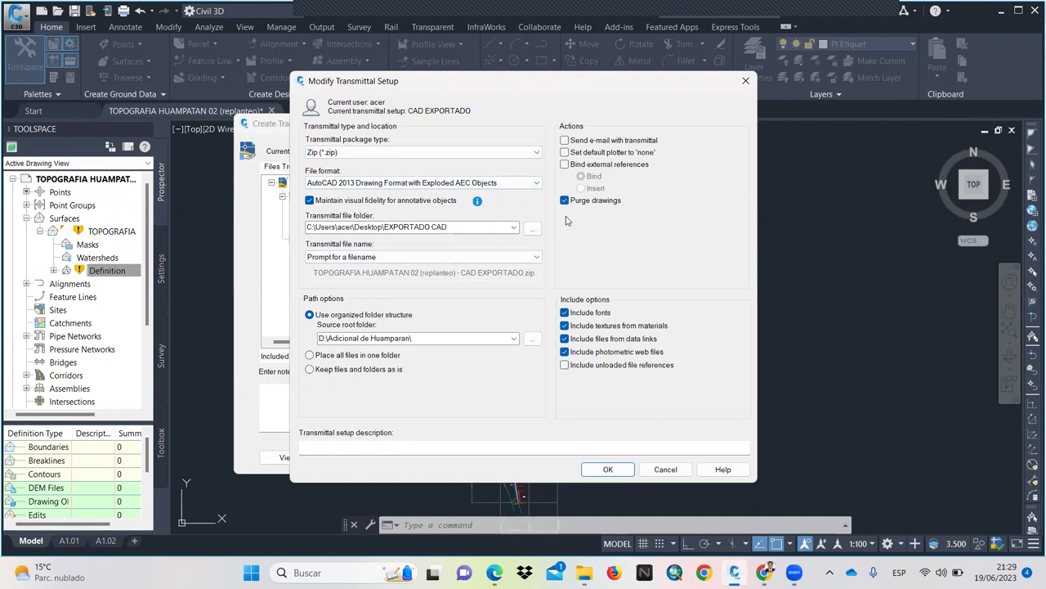
# Save the setup, close Transmittal Setups, and select CAD EXPORTADO for the transmittal.
pyautogui.click(610, 470)
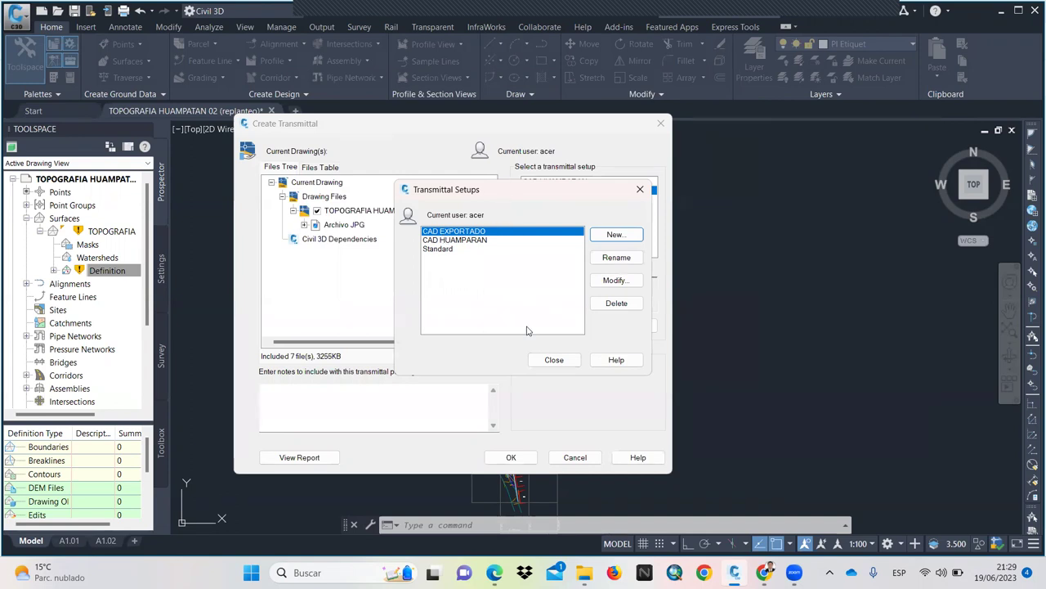
pyautogui.click(551, 359)
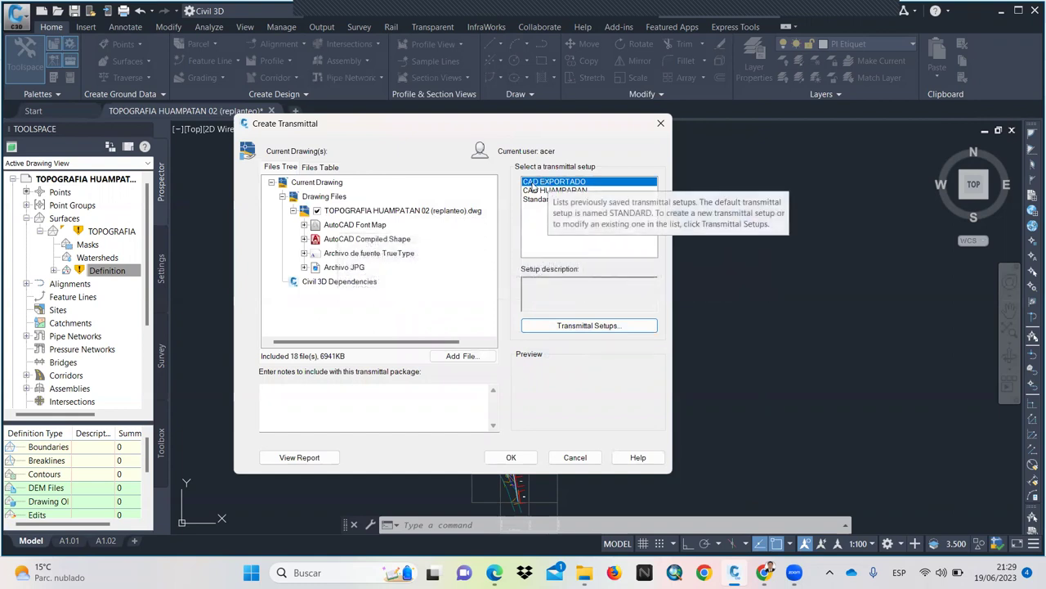
pyautogui.moveTo(505, 225)
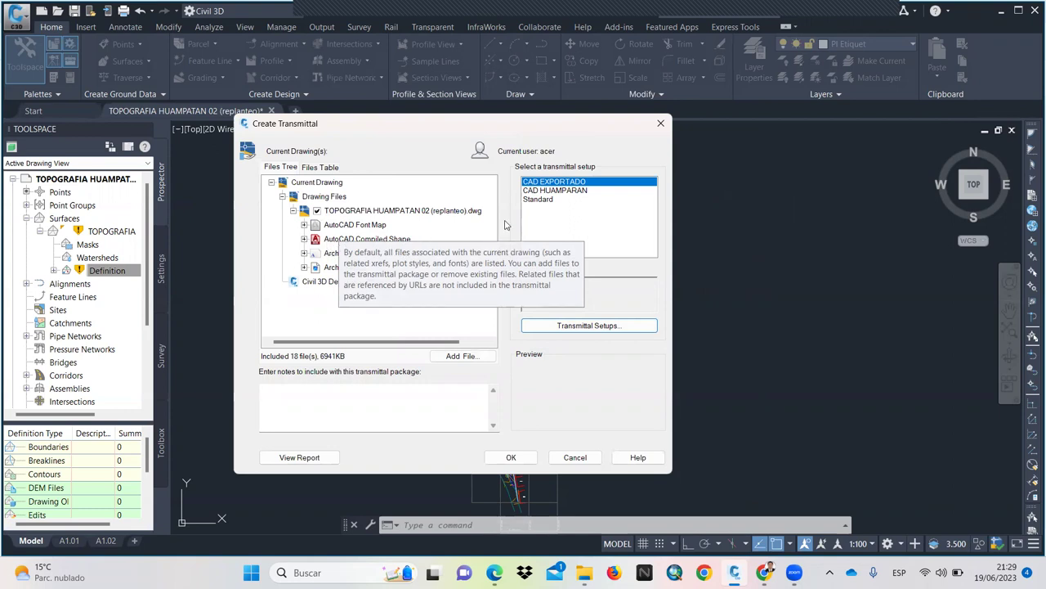
pyautogui.click(545, 201)
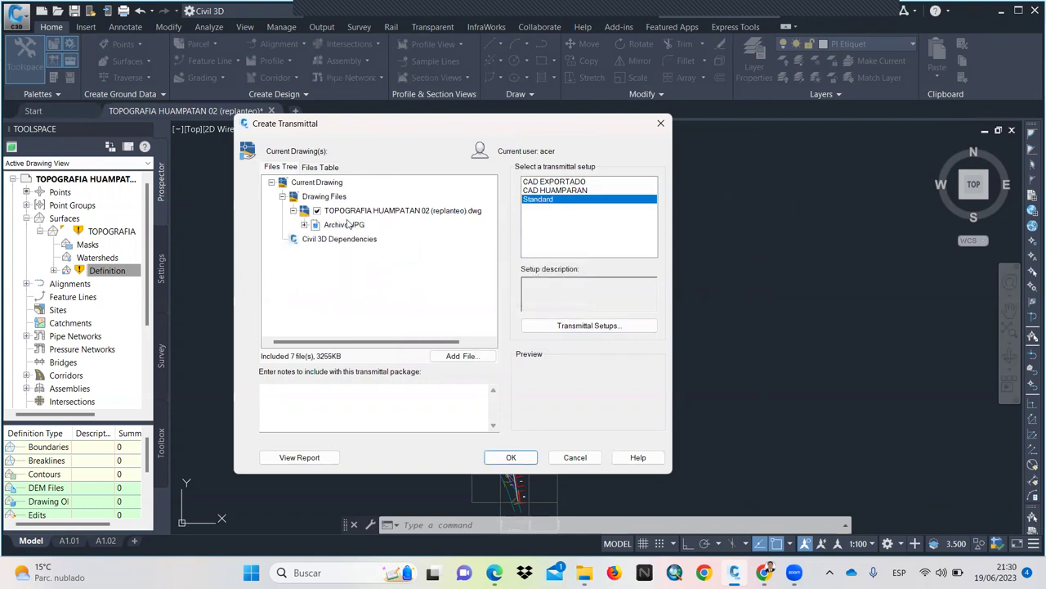
pyautogui.click(483, 214)
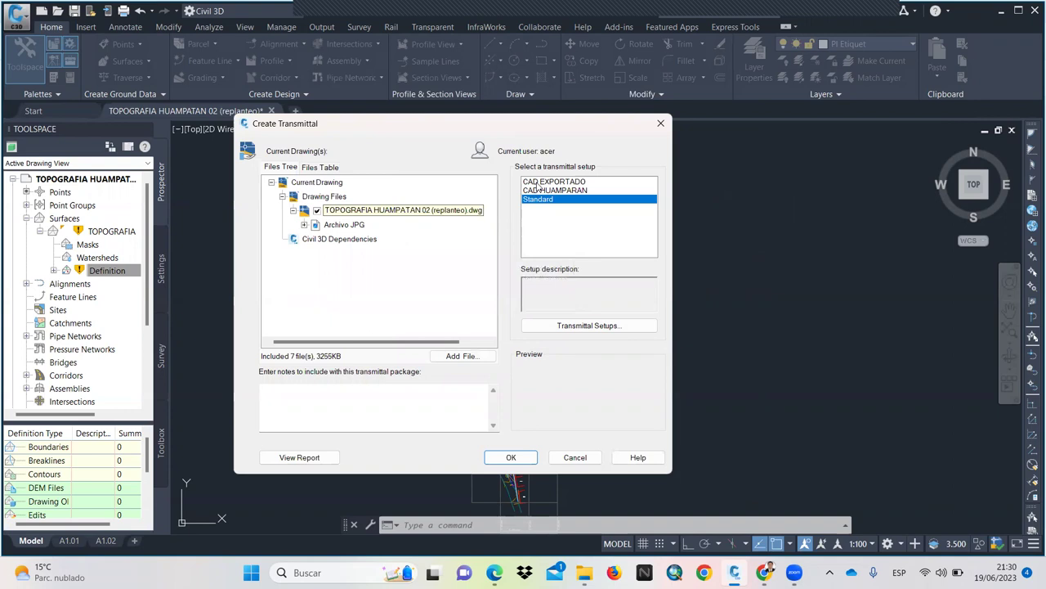
pyautogui.click(538, 183)
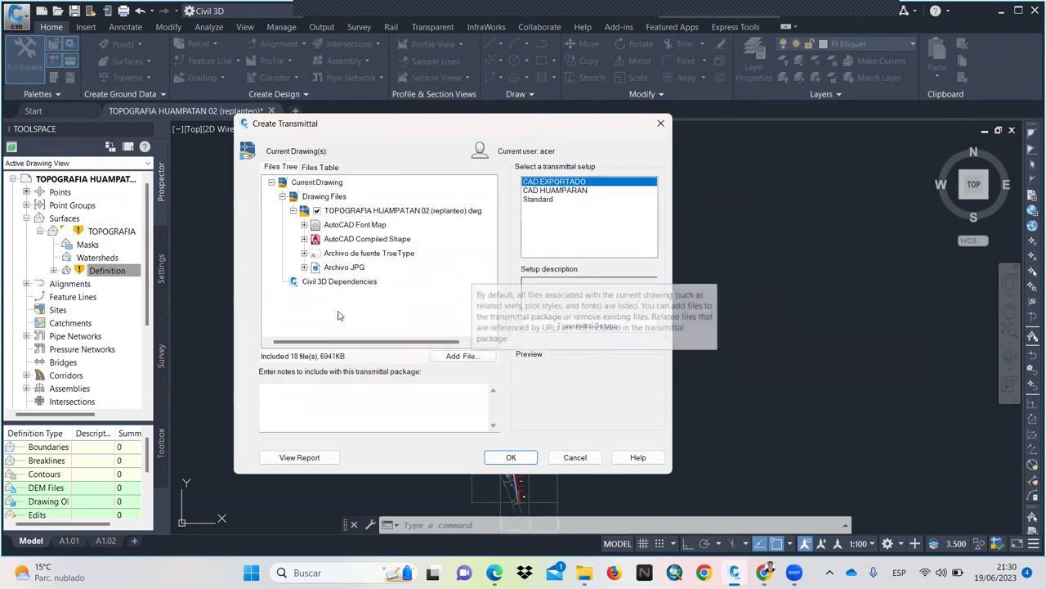
# Save the transmittal zip into the EXPORTADO CAD folder to start building the package.
pyautogui.click(511, 457)
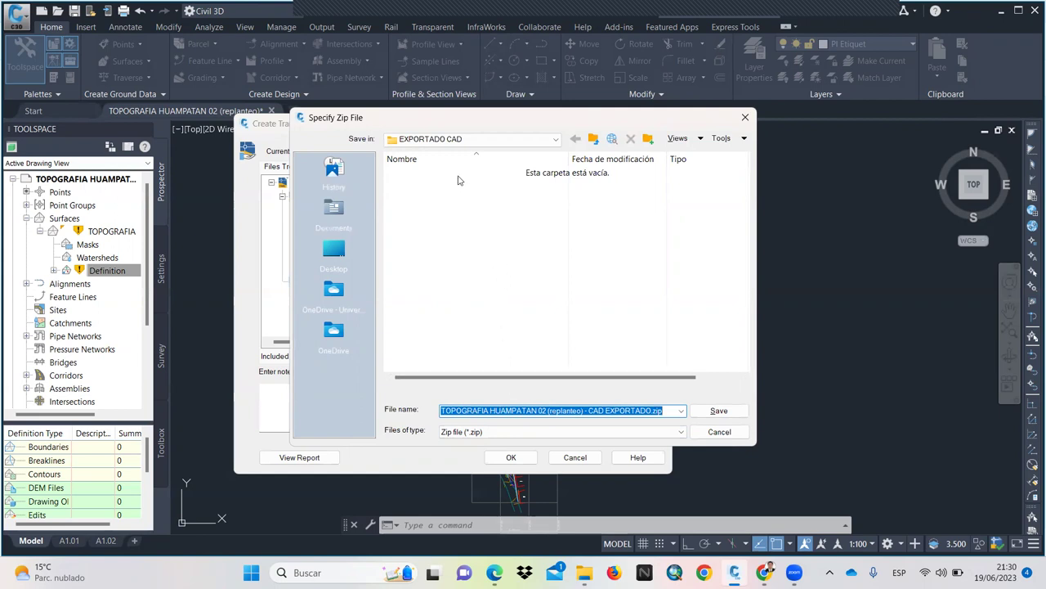
pyautogui.moveTo(430, 159)
pyautogui.click(558, 140)
pyautogui.click(558, 140)
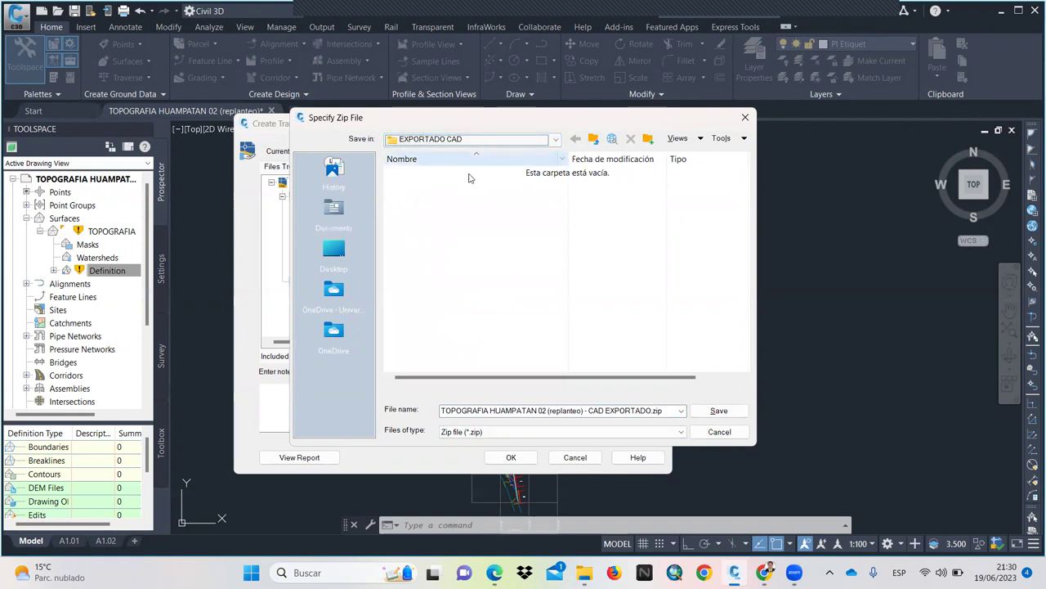
pyautogui.click(719, 410)
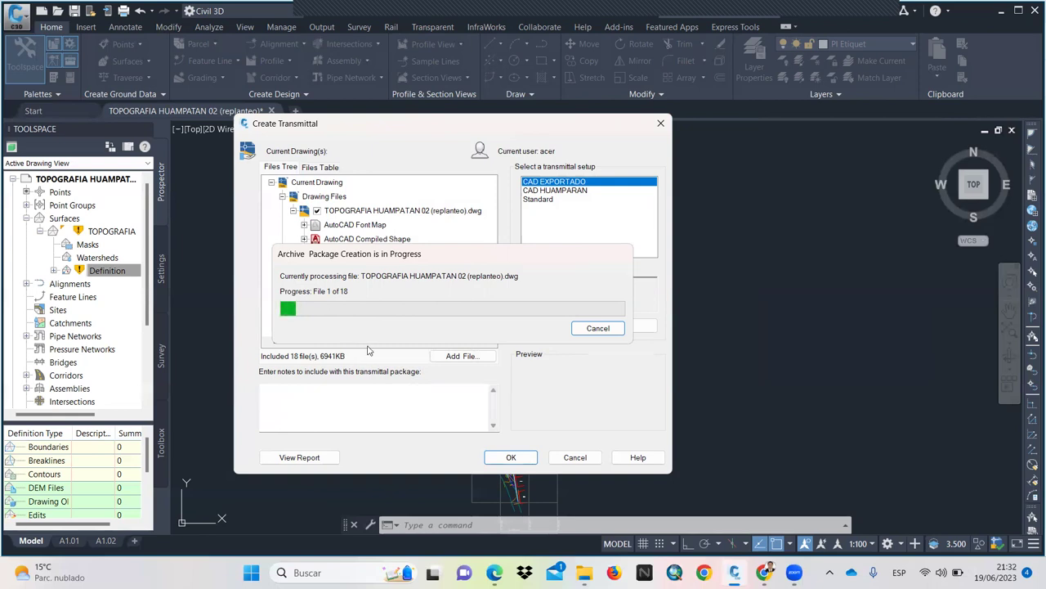
# Snap the Chrome window to the right half of the screen and open a new tab.
pyautogui.click(765, 572)
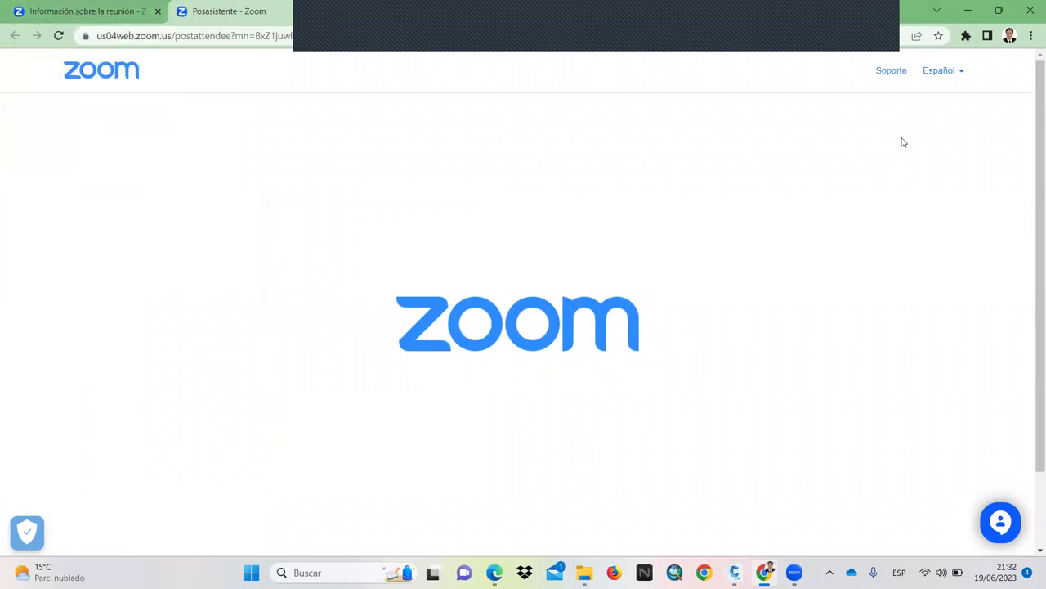
pyautogui.hotkey('alt', 'Tab')
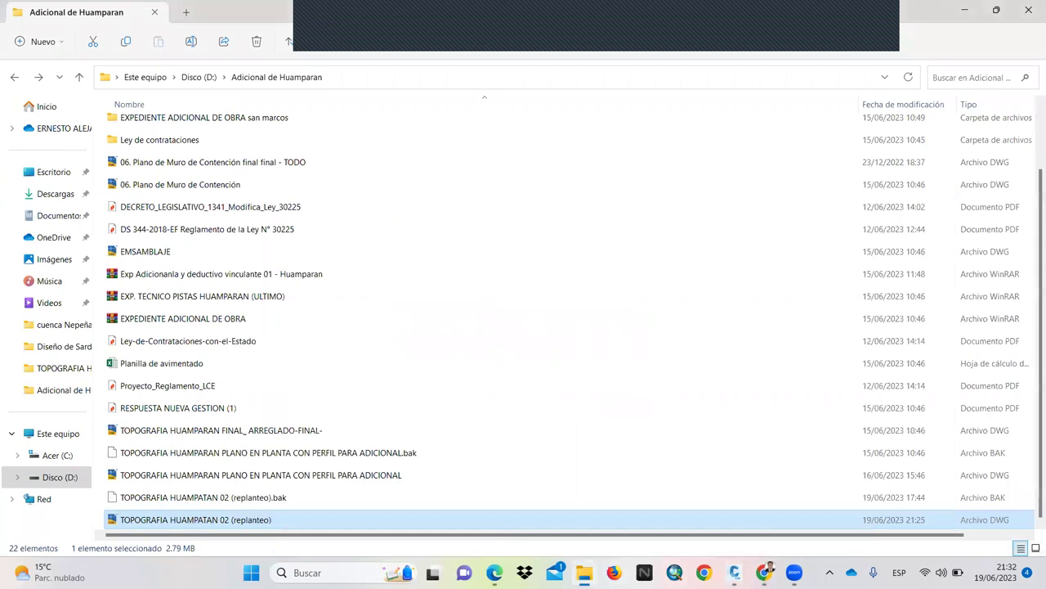
pyautogui.hotkey('alt', 'Tab')
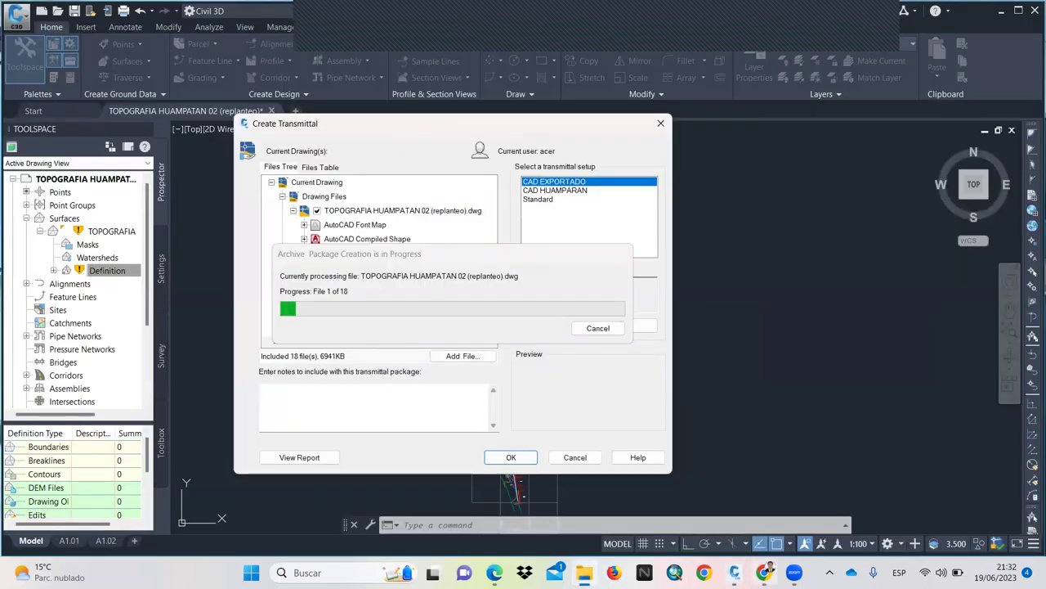
pyautogui.click(765, 572)
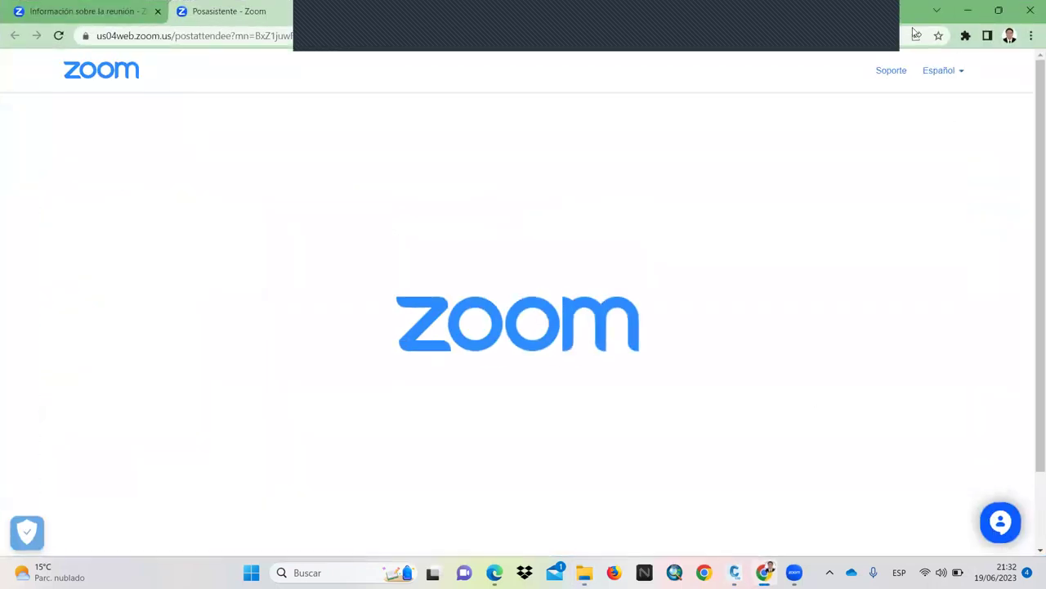
pyautogui.press('super+Right')
pyautogui.hotkey('ctrl', 't')
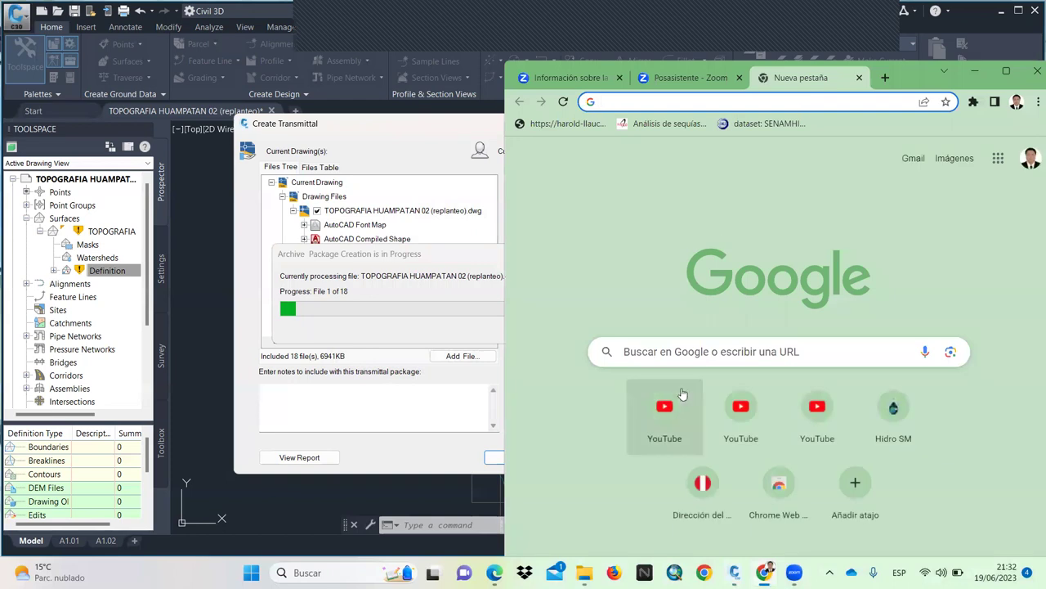
# Open YouTube in a maximized browser and go to your own channel's Videos tab.
pyautogui.click(683, 395)
pyautogui.press('super+Up')
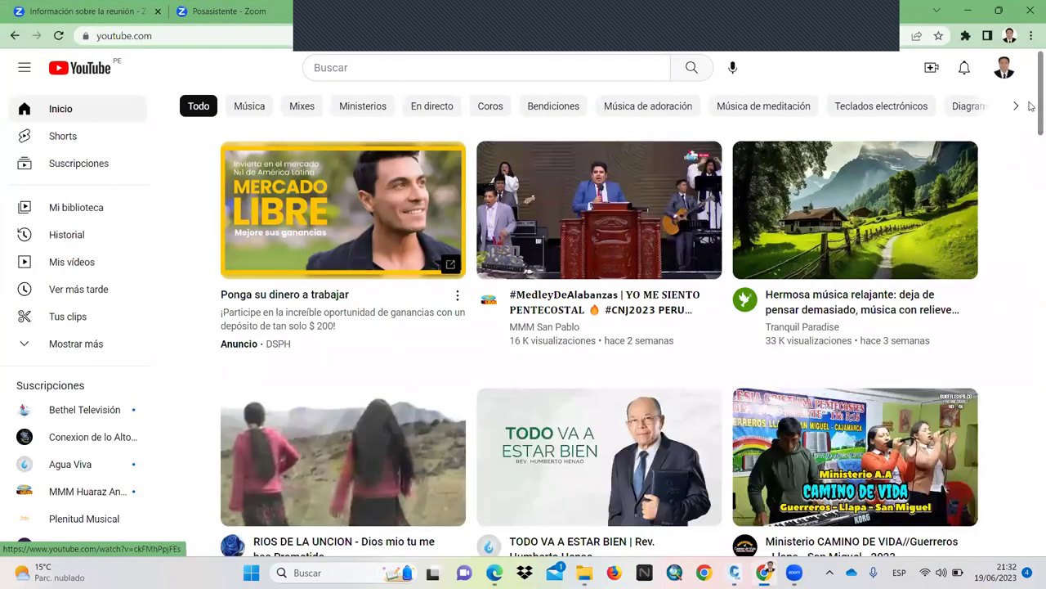
pyautogui.click(1004, 67)
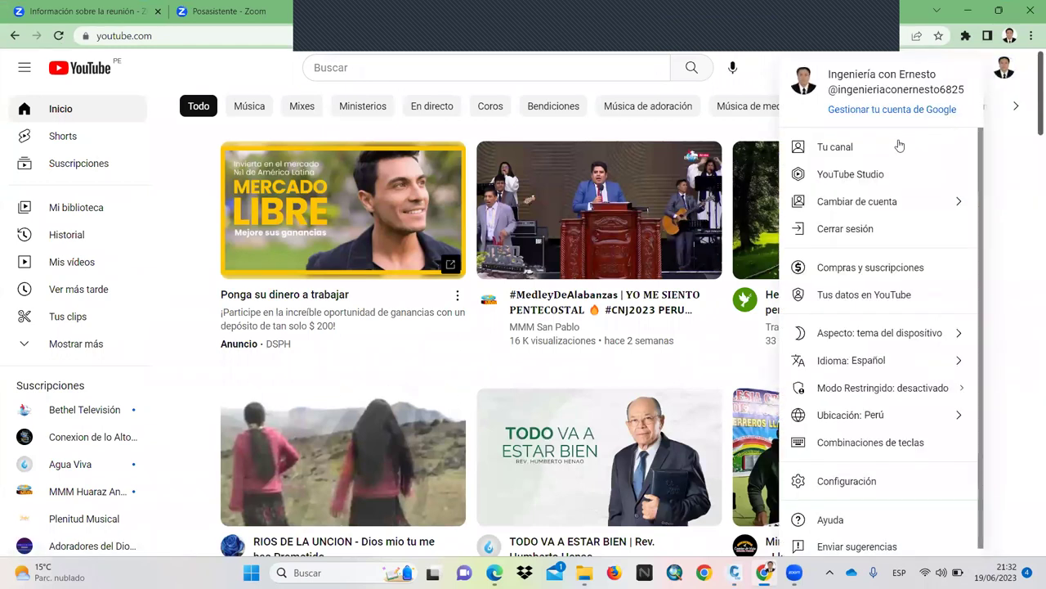
pyautogui.click(843, 149)
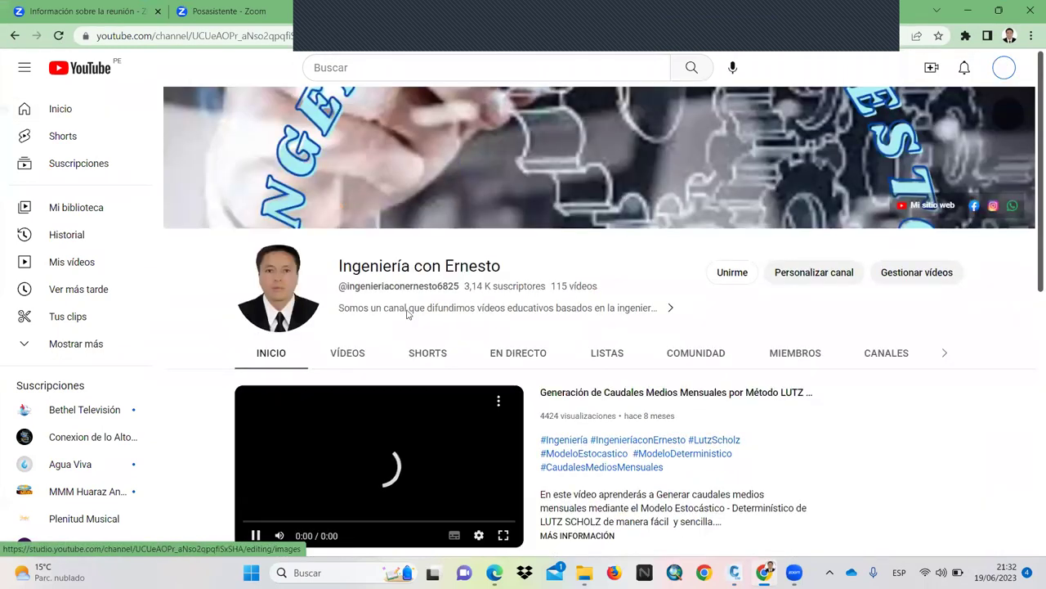
pyautogui.click(366, 357)
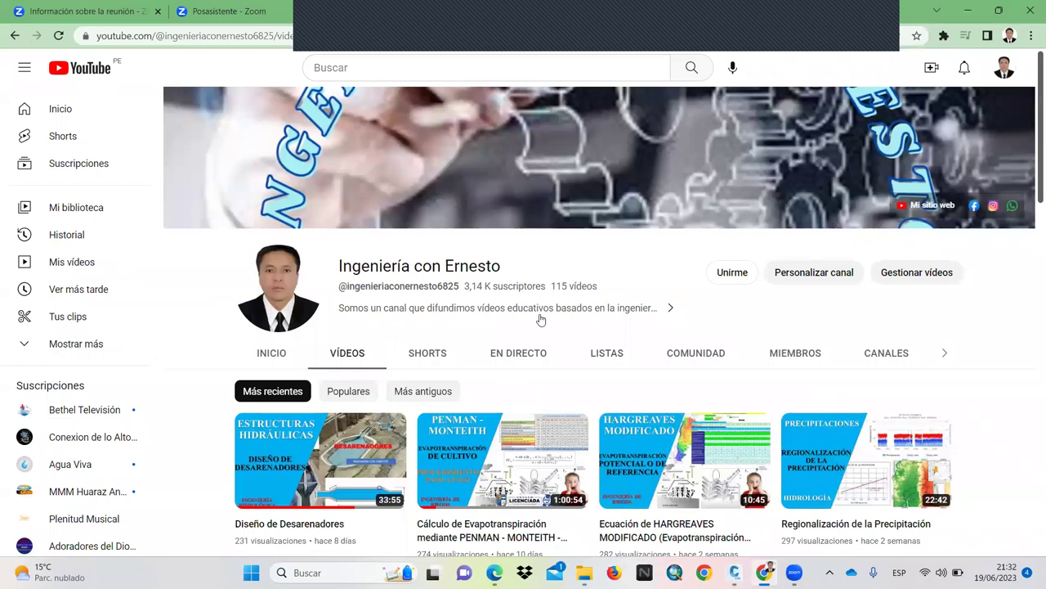
# Browse down the channel's hydrology and hydraulic design video list, then return to the Civil 3D drawing.
pyautogui.scroll(-3, 466, 306)
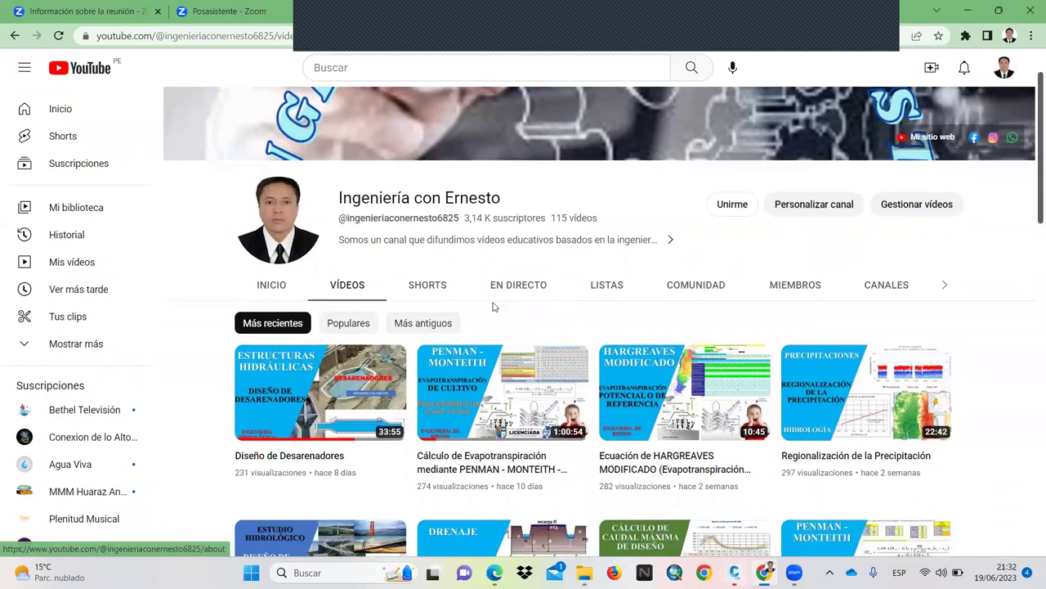
pyautogui.scroll(-2, 464, 306)
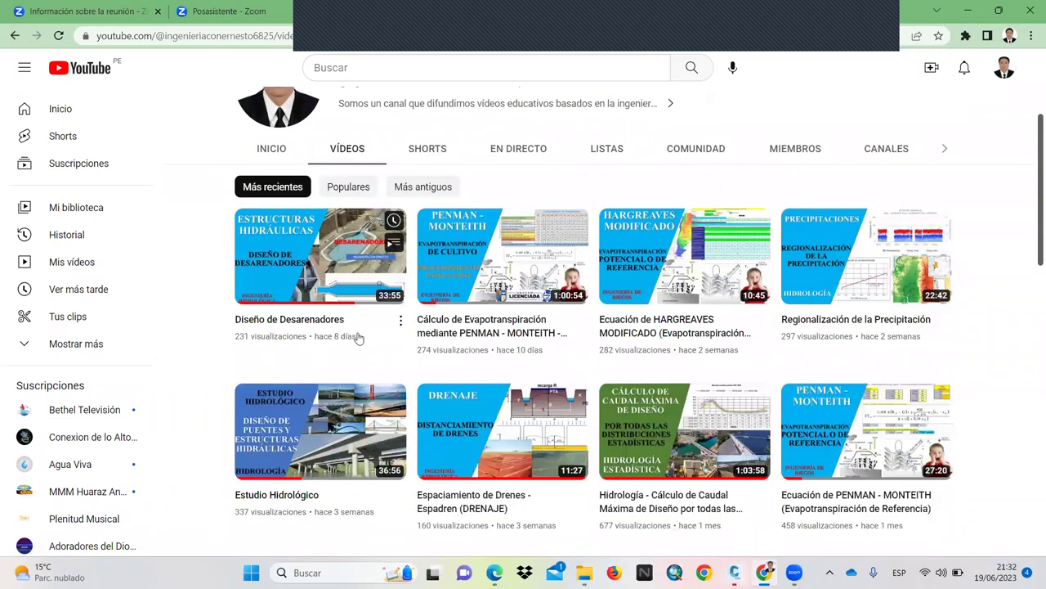
pyautogui.moveTo(866, 392)
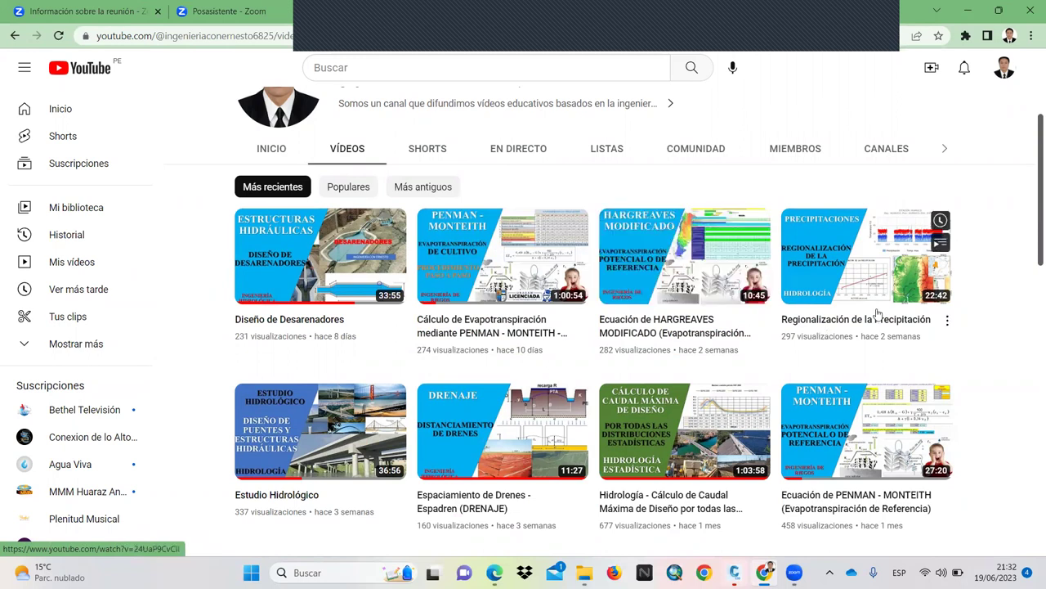
pyautogui.scroll(-2, 317, 484)
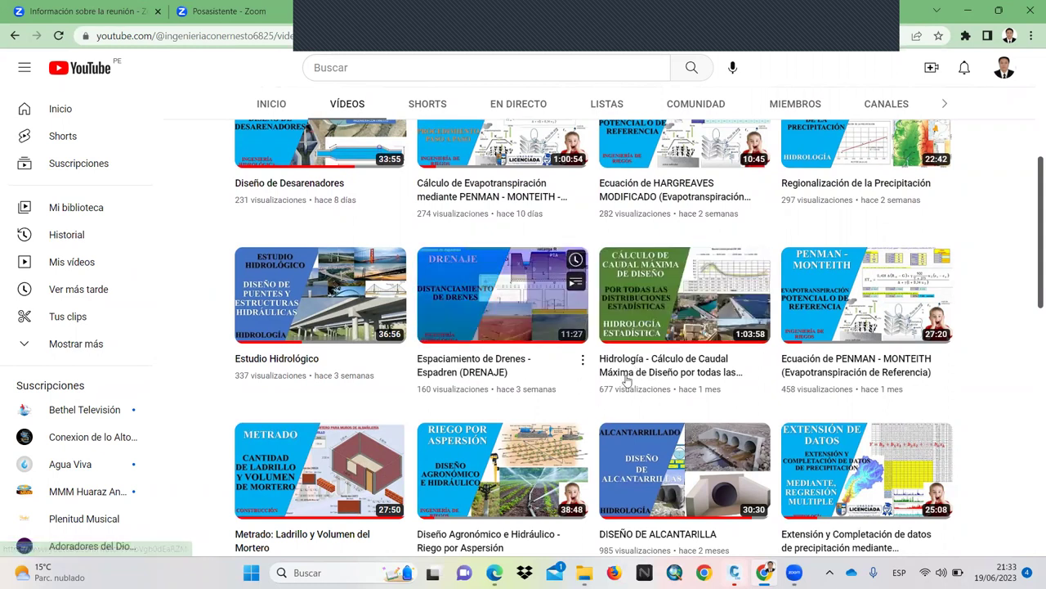
pyautogui.scroll(-1, 637, 368)
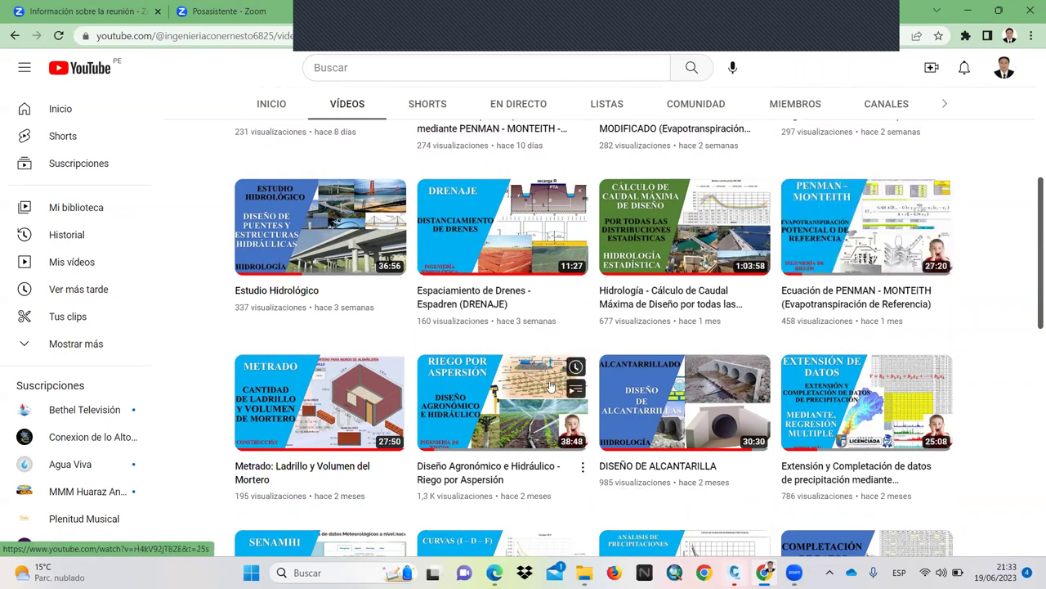
pyautogui.scroll(-1, 551, 384)
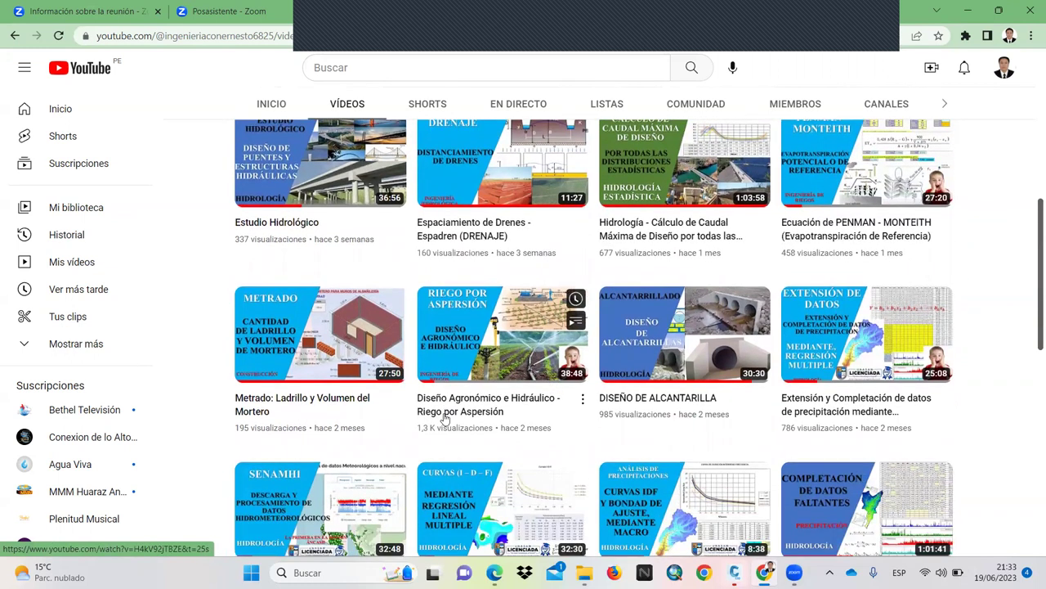
pyautogui.scroll(-1, 446, 413)
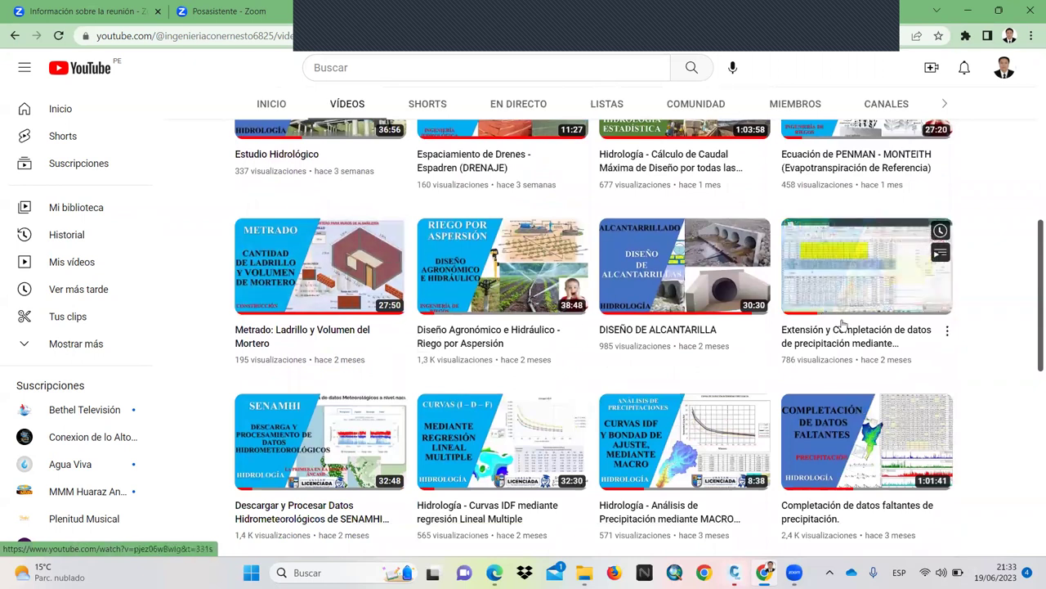
pyautogui.scroll(-2, 684, 372)
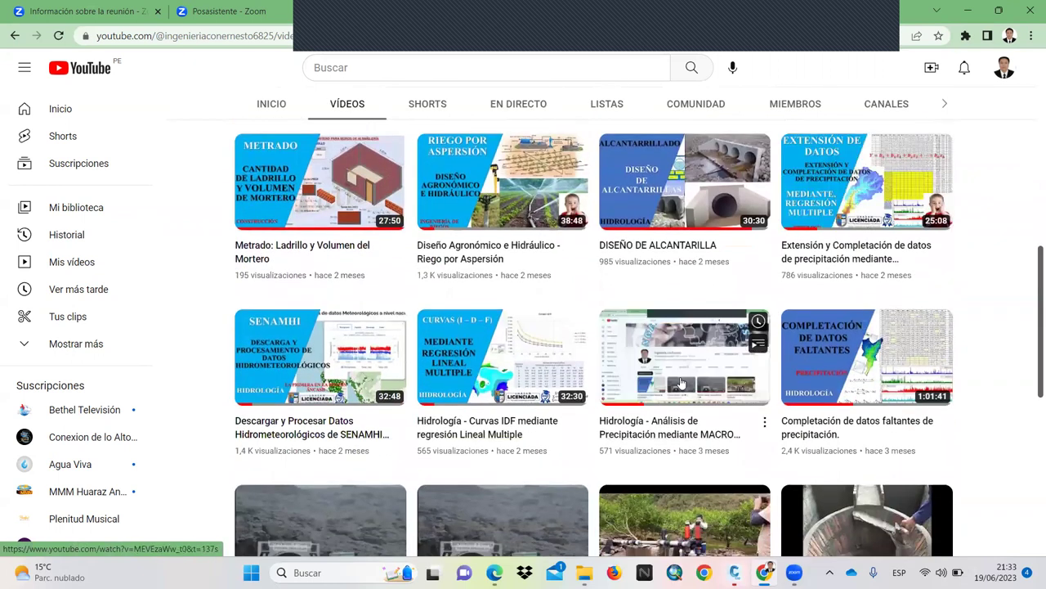
pyautogui.scroll(-1, 654, 352)
pyautogui.scroll(-1, 640, 344)
pyautogui.scroll(-1, 517, 370)
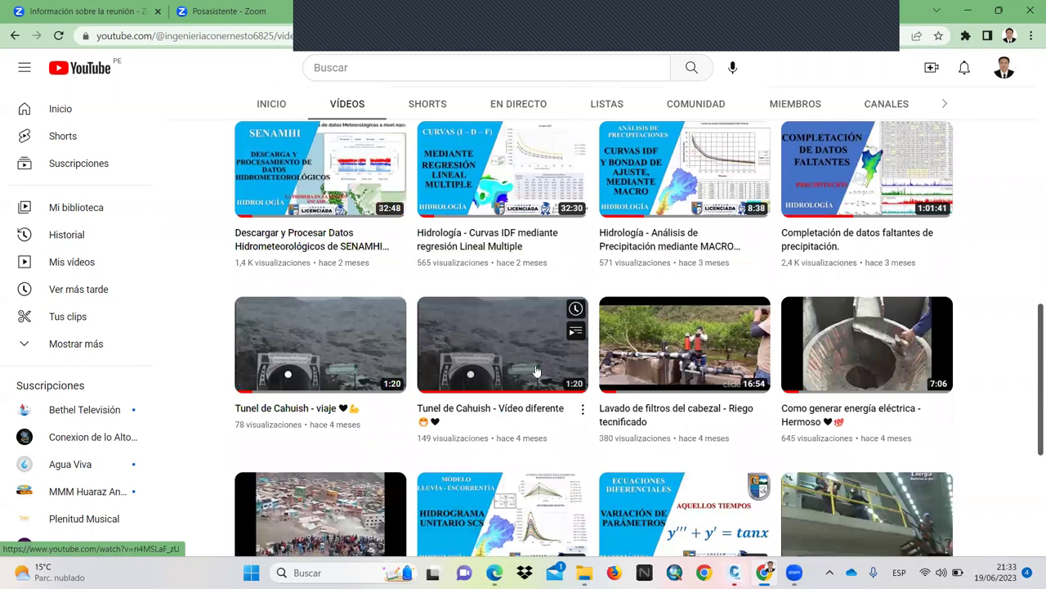
pyautogui.scroll(-2, 513, 375)
pyautogui.scroll(-1, 509, 379)
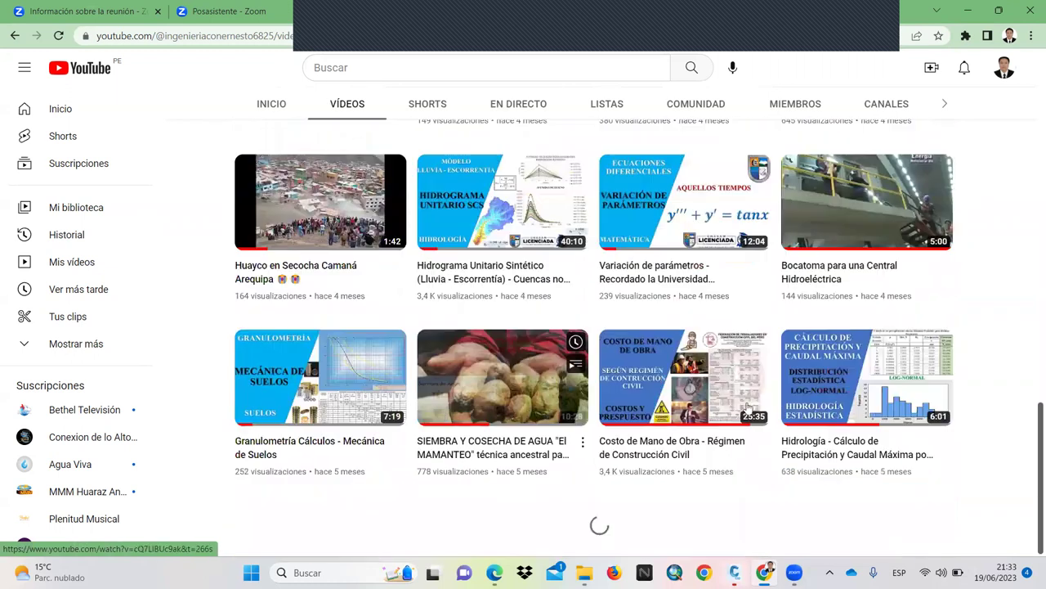
pyautogui.scroll(-1, 749, 407)
pyautogui.scroll(-2, 889, 360)
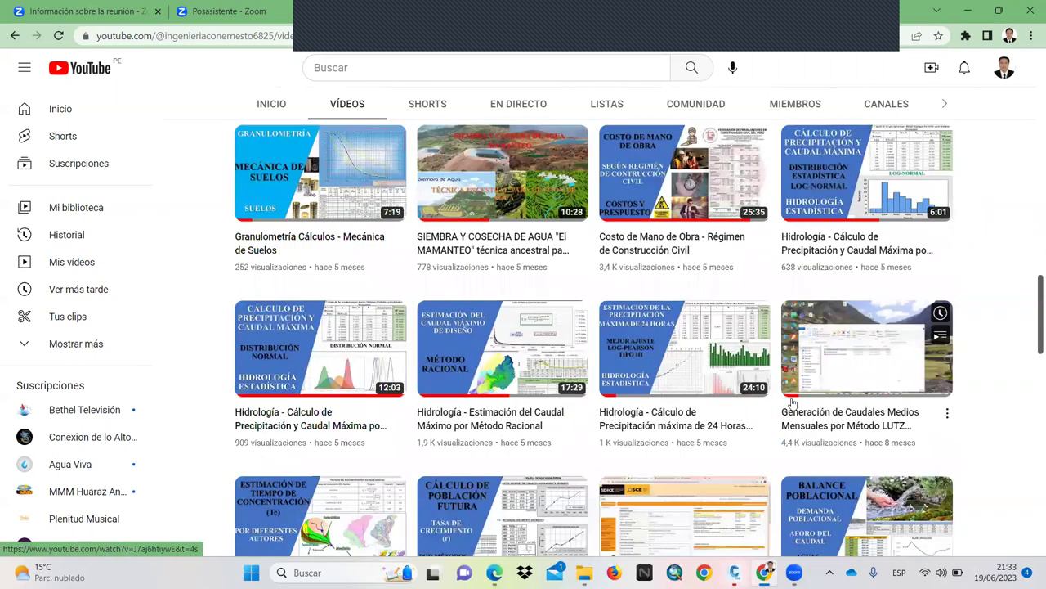
pyautogui.scroll(-2, 702, 395)
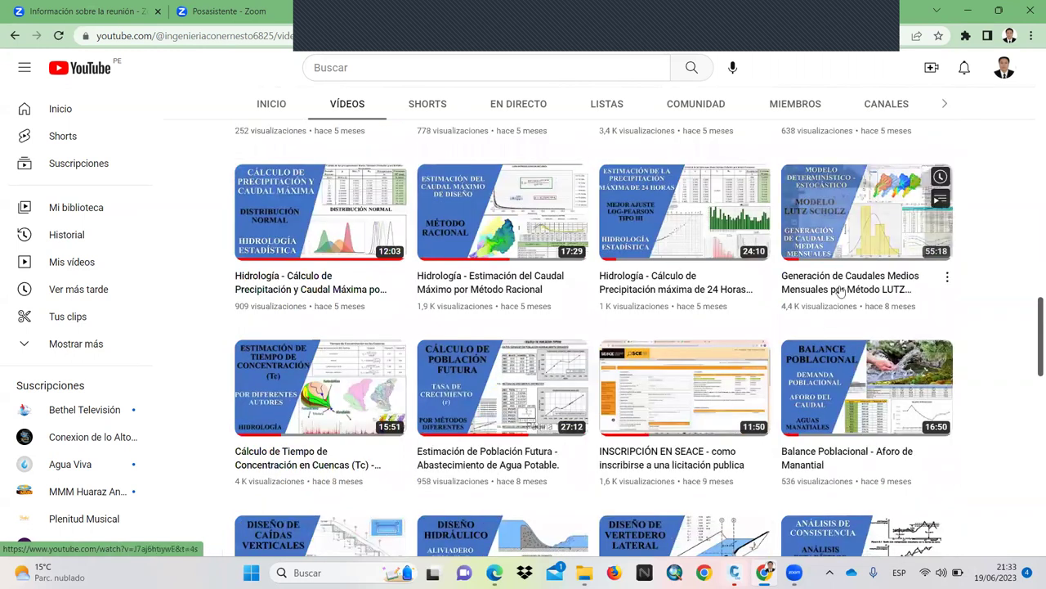
pyautogui.scroll(-3, 719, 427)
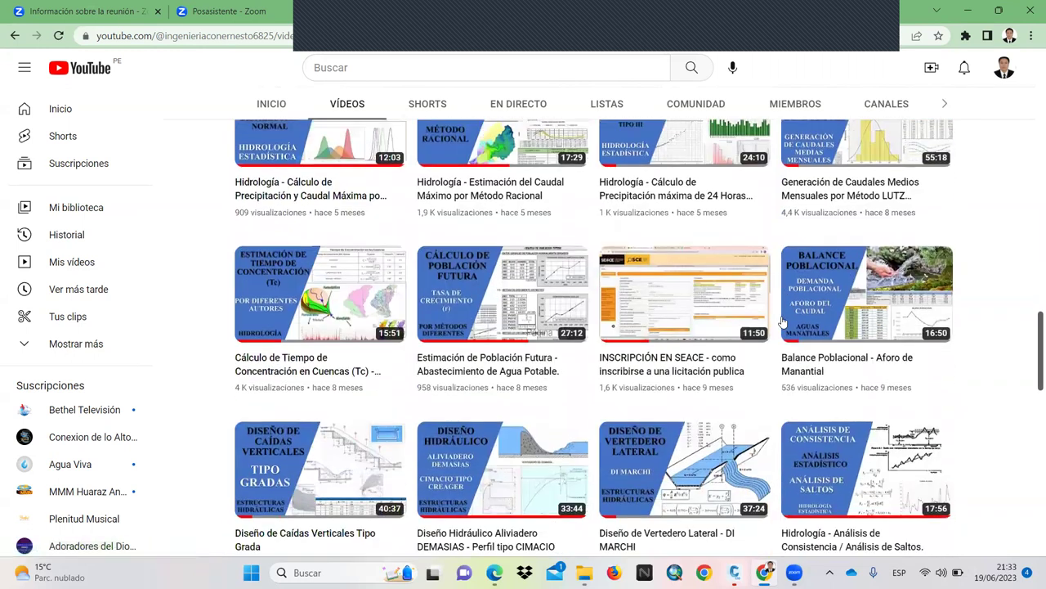
pyautogui.scroll(-3, 616, 390)
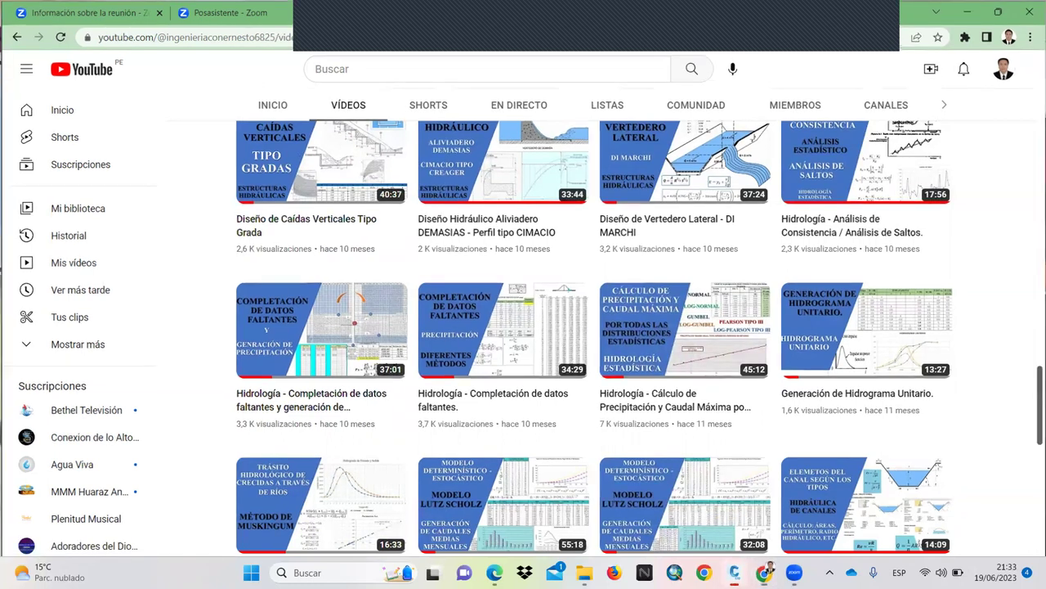
pyautogui.click(735, 572)
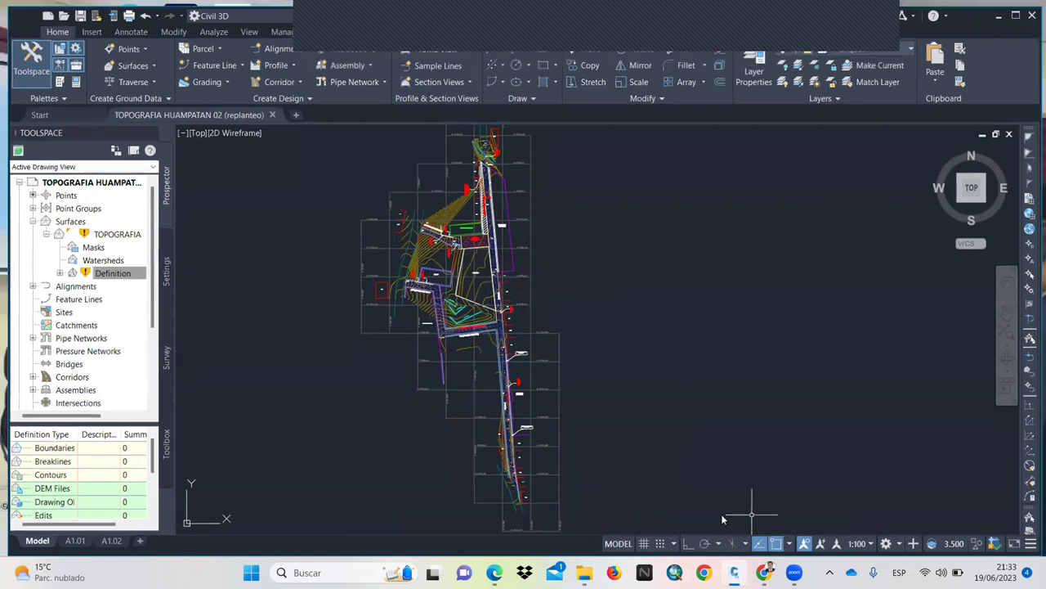
# Minimize Civil 3D to reveal the desktop, then bring the drawing window back.
pyautogui.press('super+d')
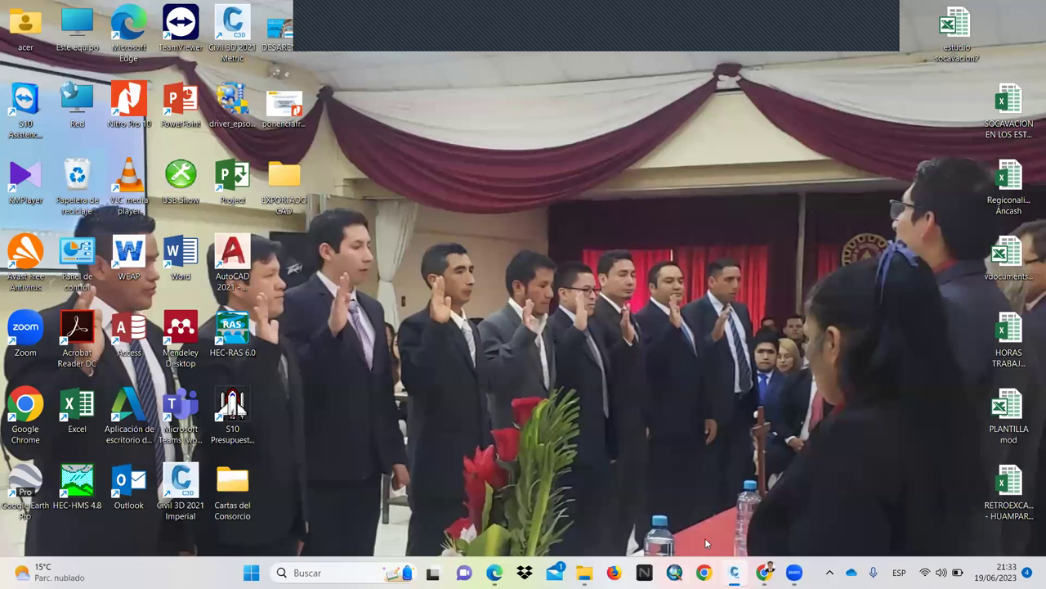
pyautogui.click(734, 572)
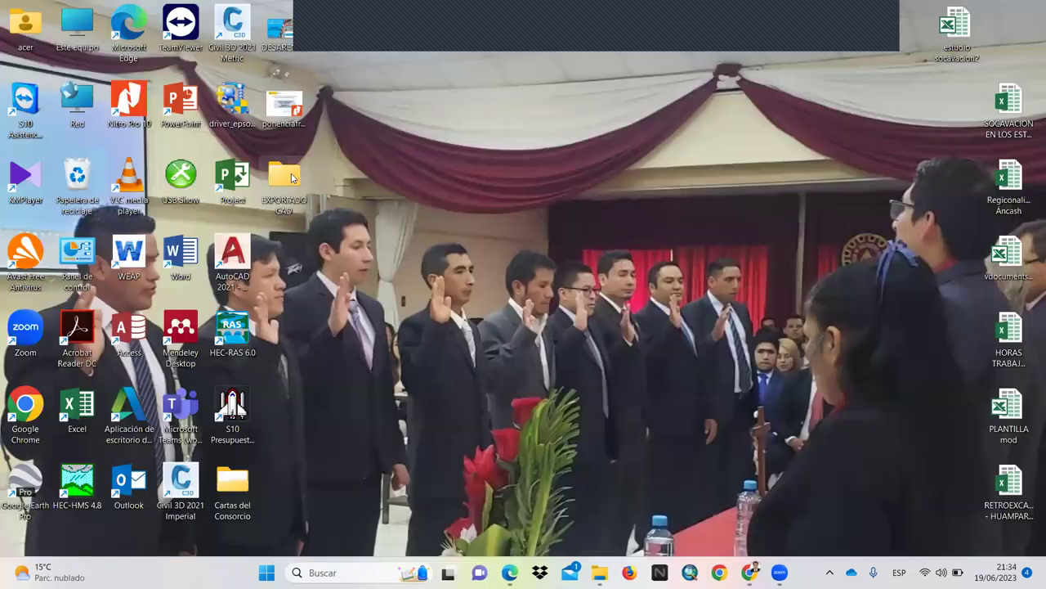
pyautogui.moveTo(291, 172); pyautogui.dragTo(429, 247)
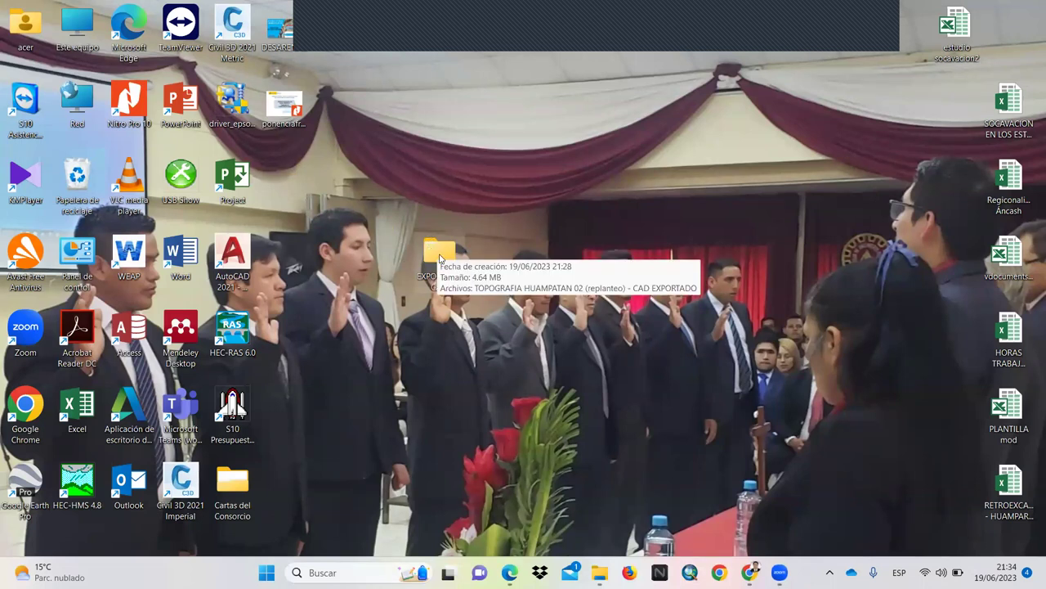
# Extract the exported zip in EXPORTADO CAD into its own named folder.
pyautogui.doubleClick(439, 258)
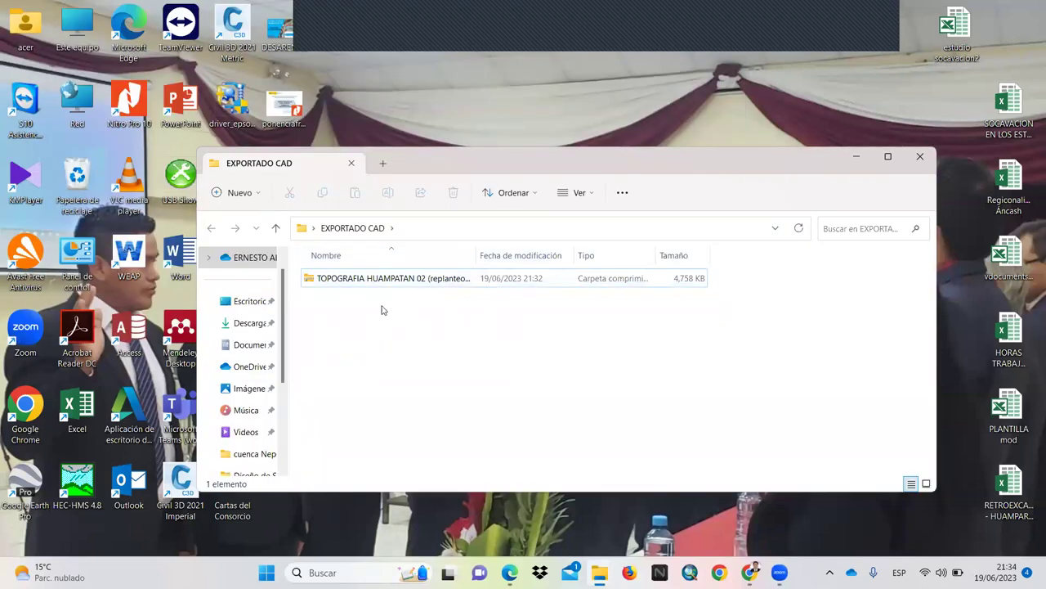
pyautogui.rightClick(374, 281)
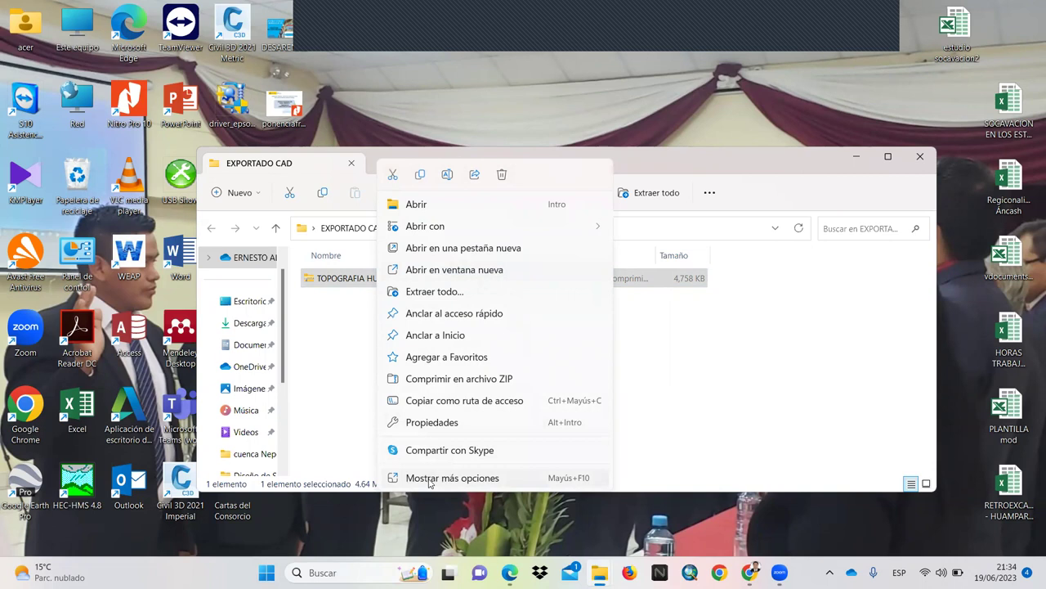
pyautogui.click(431, 479)
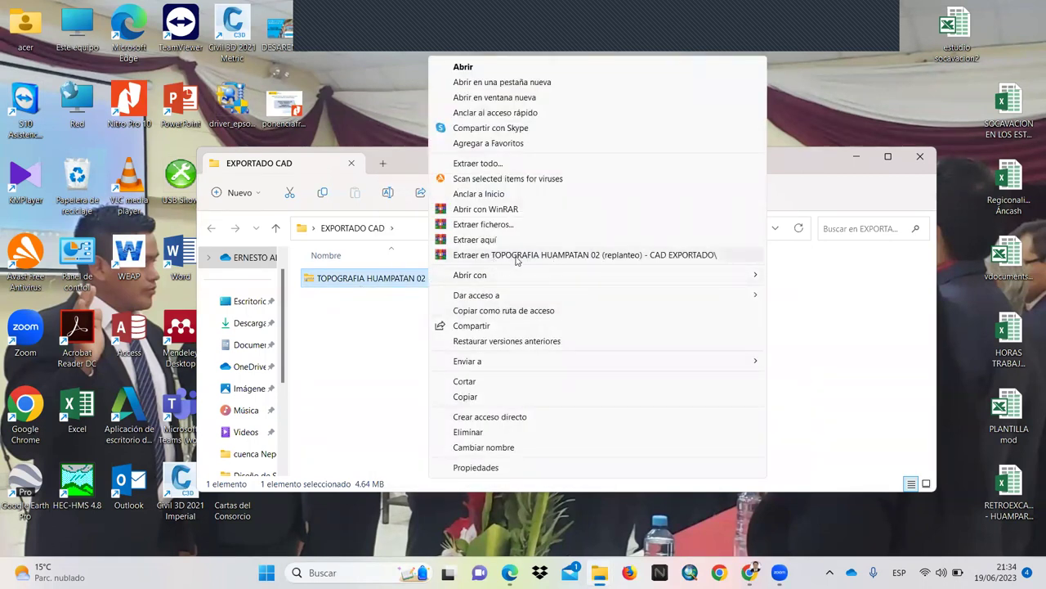
pyautogui.click(516, 256)
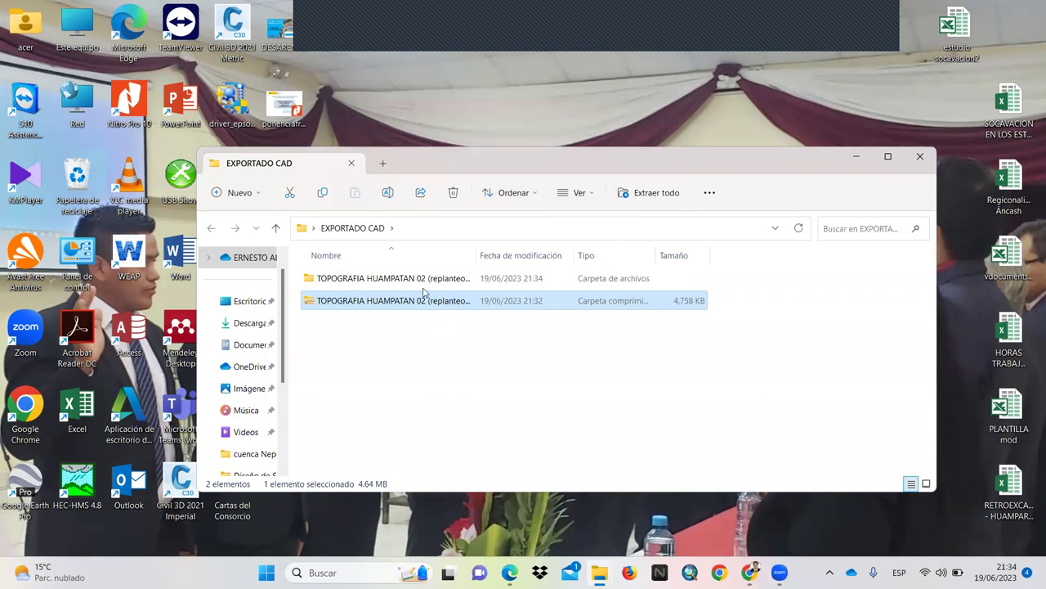
# Review the extracted TOPOGRAFIA HUAMPATAN 02 folder's files, then minimize Explorer to the desktop.
pyautogui.doubleClick(383, 278)
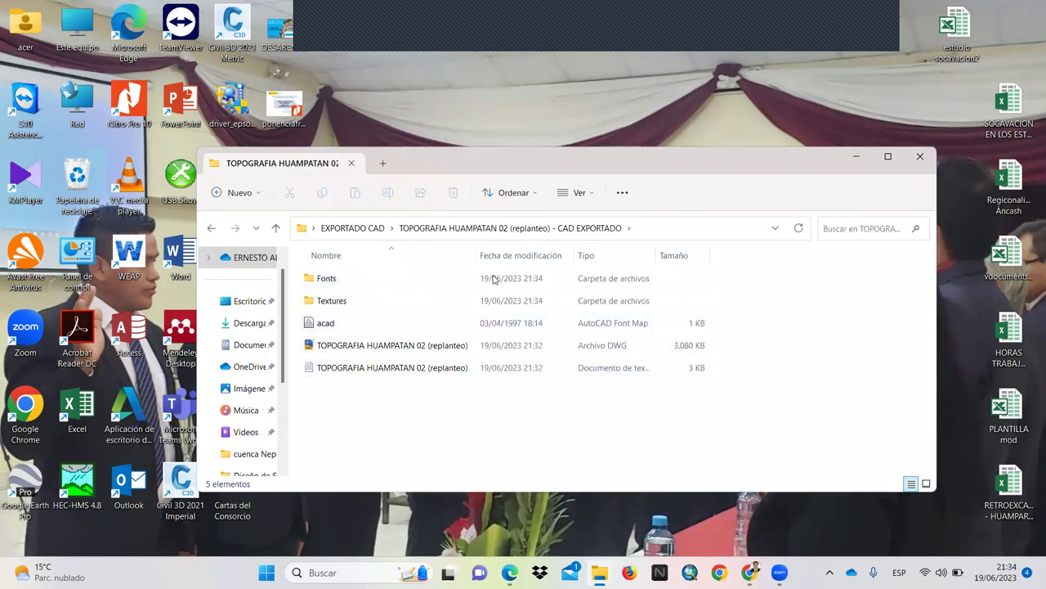
pyautogui.moveTo(476, 255); pyautogui.dragTo(560, 256)
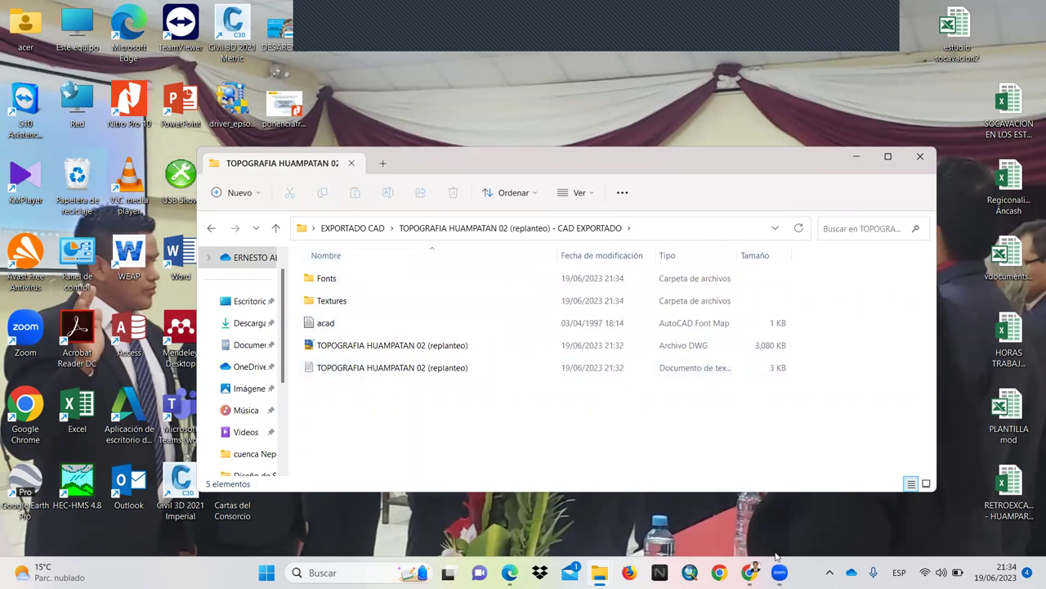
pyautogui.moveTo(599, 572)
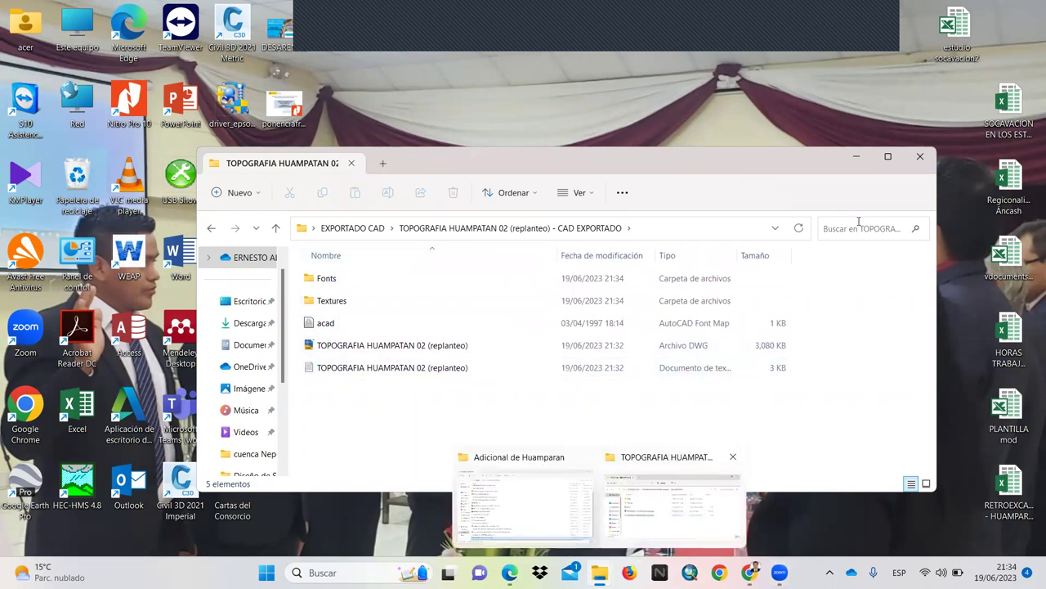
pyautogui.click(853, 158)
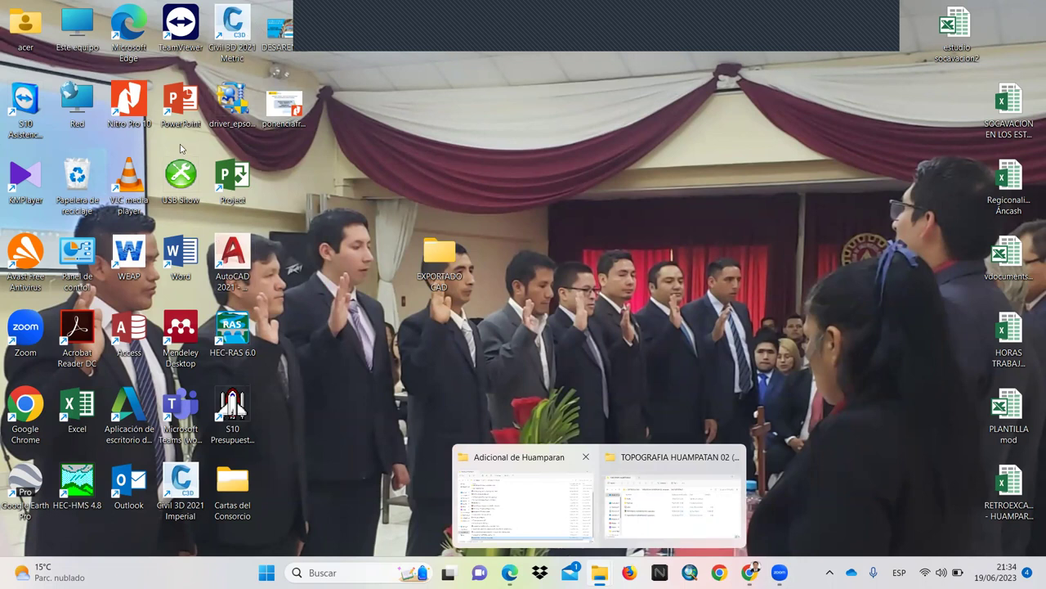
pyautogui.click(227, 259)
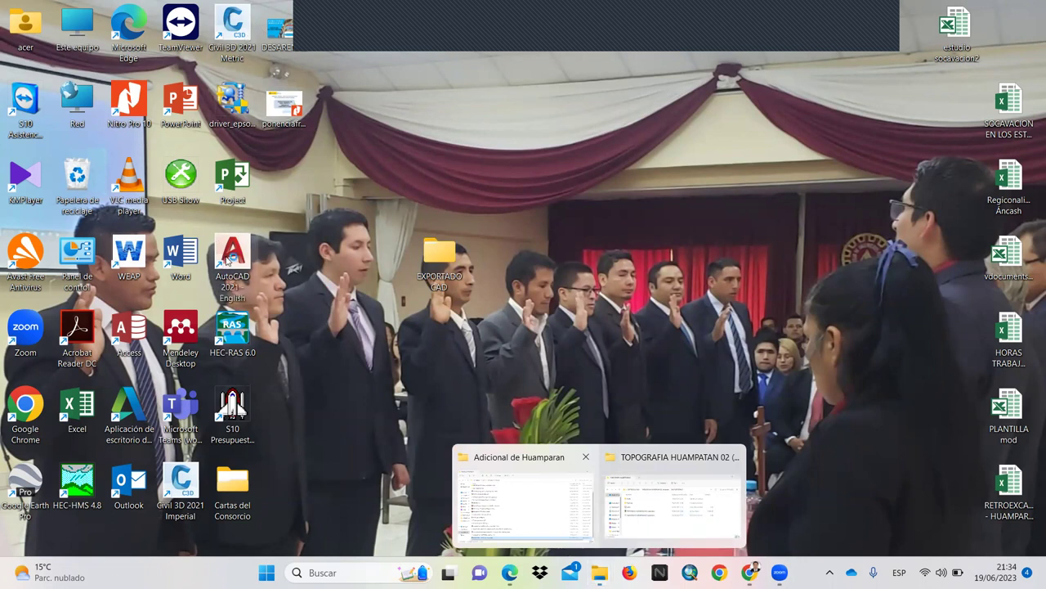
# Launch AutoCAD 2021 and start a new blank drawing, Drawing1.
pyautogui.doubleClick(227, 260)
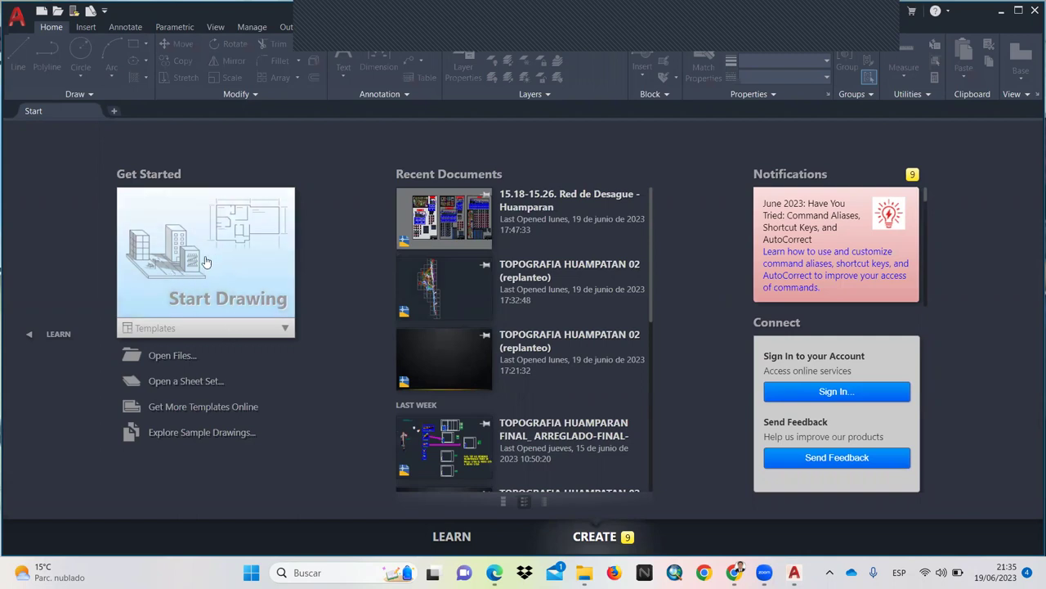
pyautogui.click(251, 224)
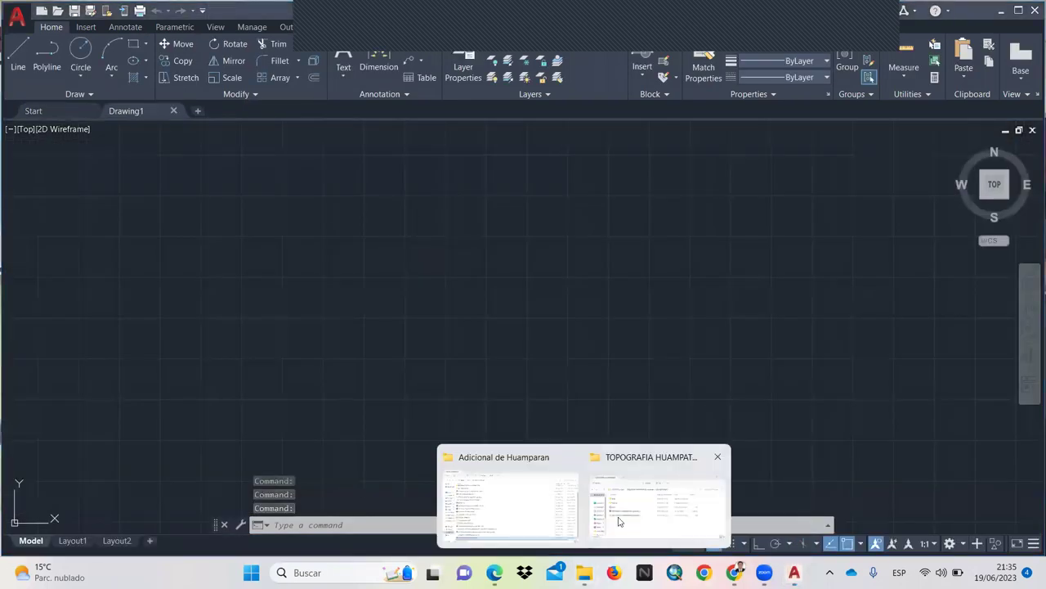
# Open the TOPOGRAFIA HUAMPATAN 02 (replanteo) DWG from Explorer, dismissing the missing-references warning.
pyautogui.click(658, 503)
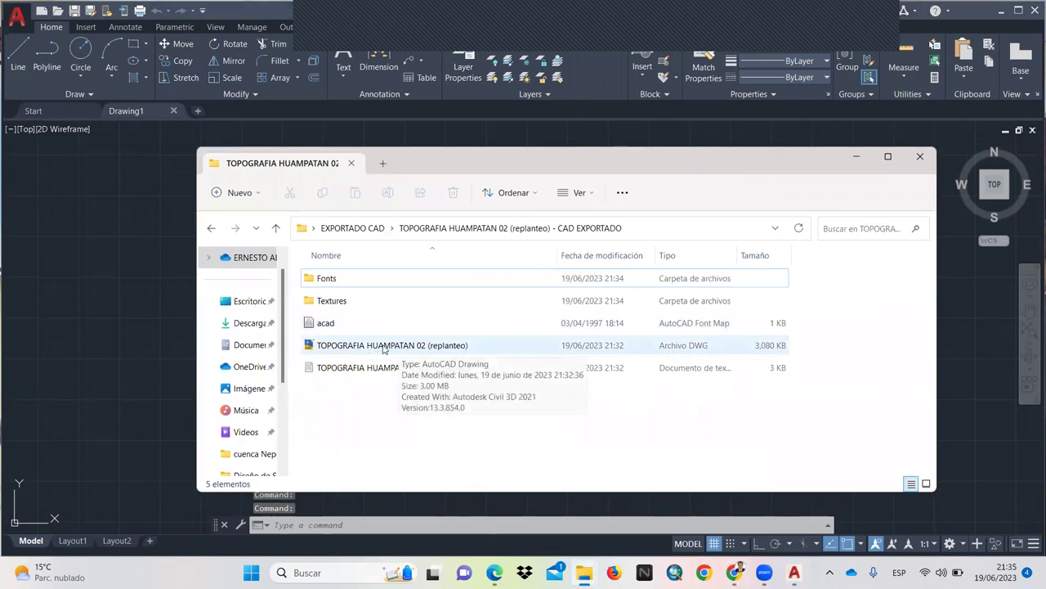
pyautogui.doubleClick(389, 348)
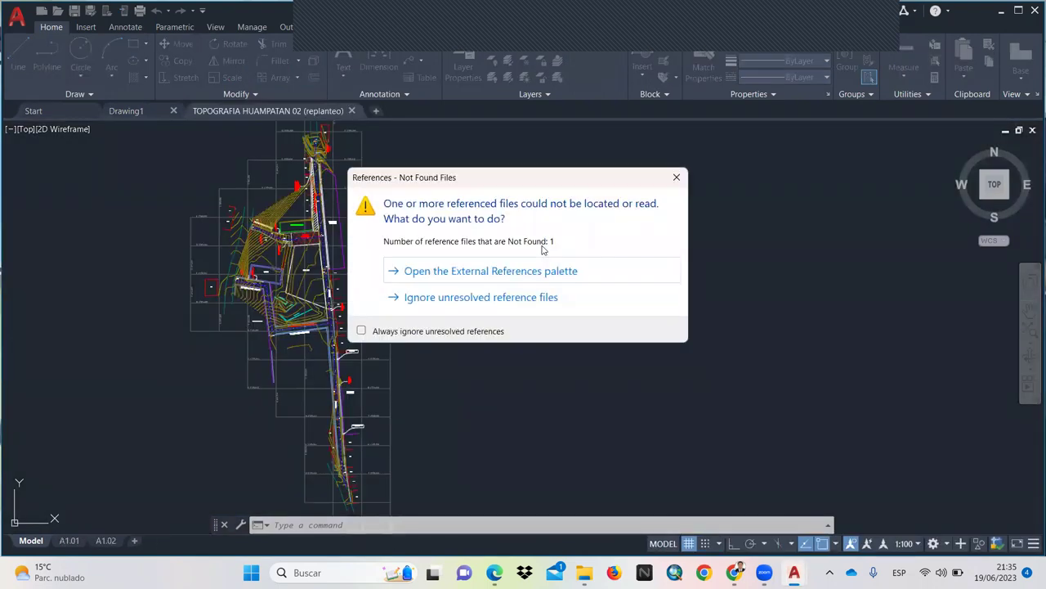
pyautogui.click(676, 177)
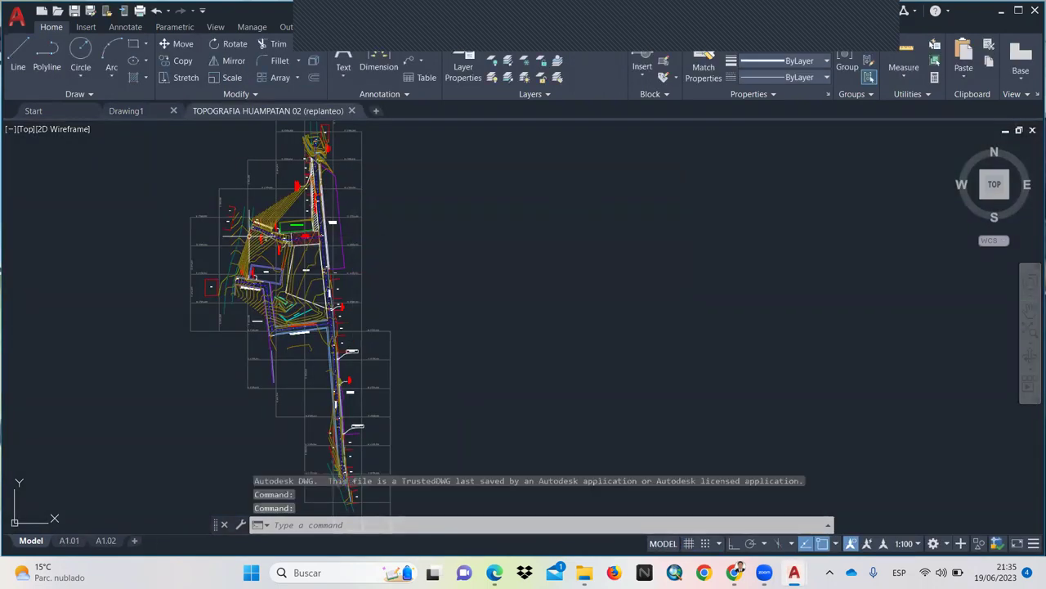
pyautogui.scroll(-2, 275, 278)
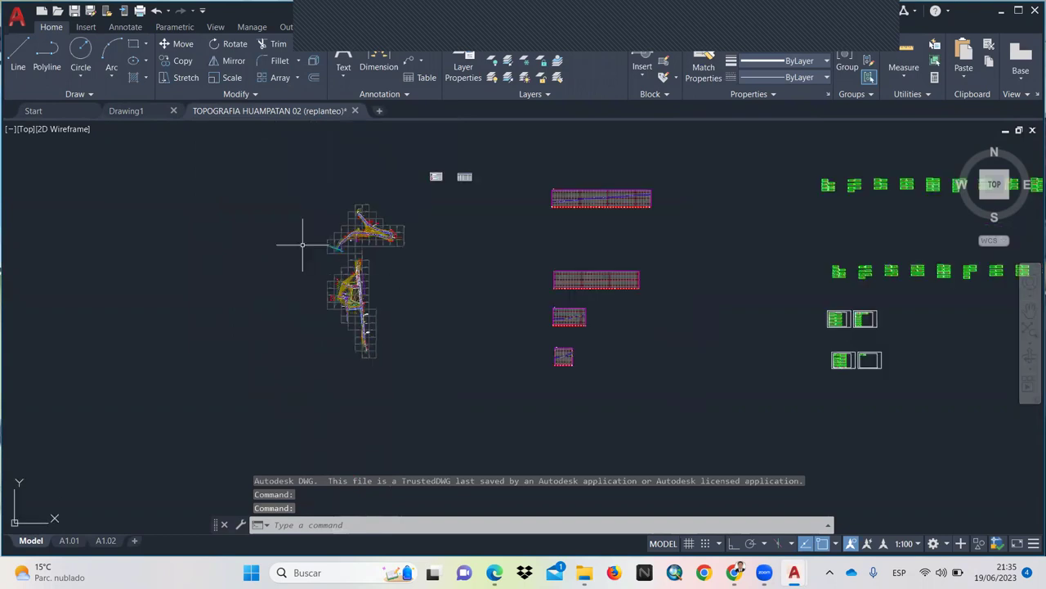
pyautogui.scroll(2, 301, 239)
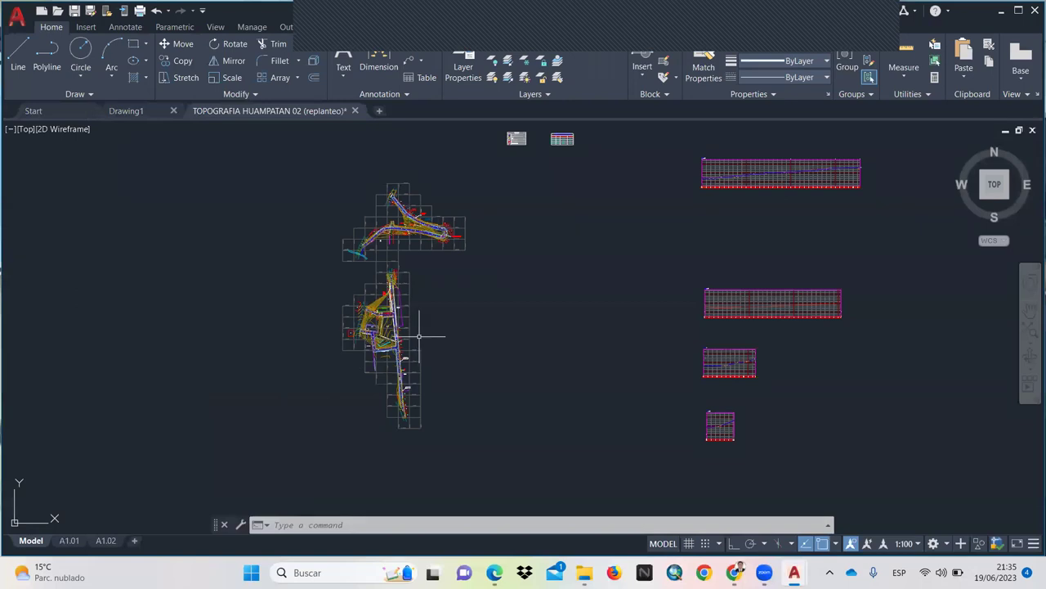
pyautogui.click(117, 535)
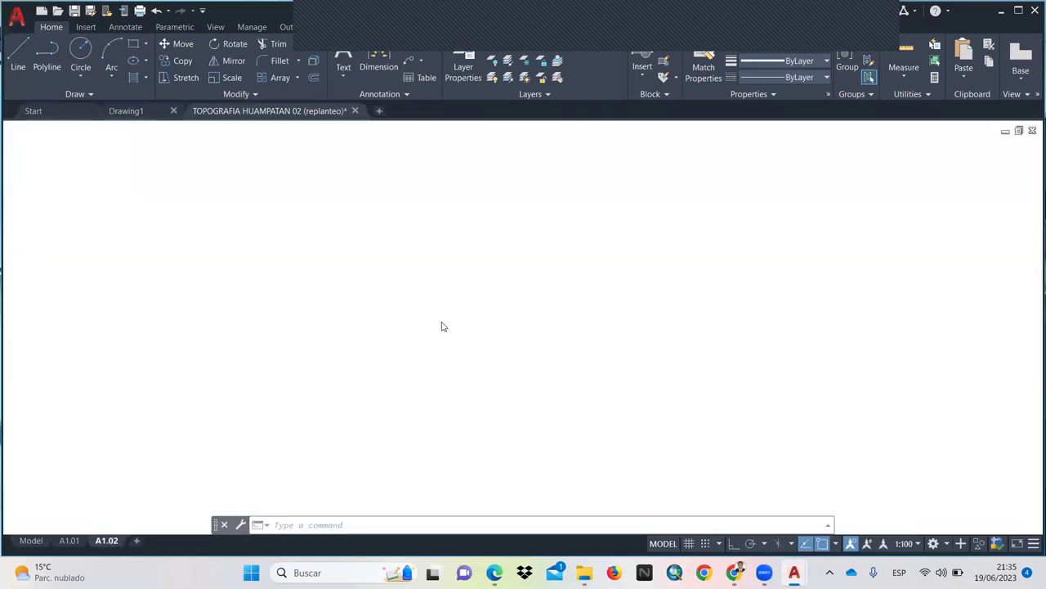
pyautogui.click(70, 540)
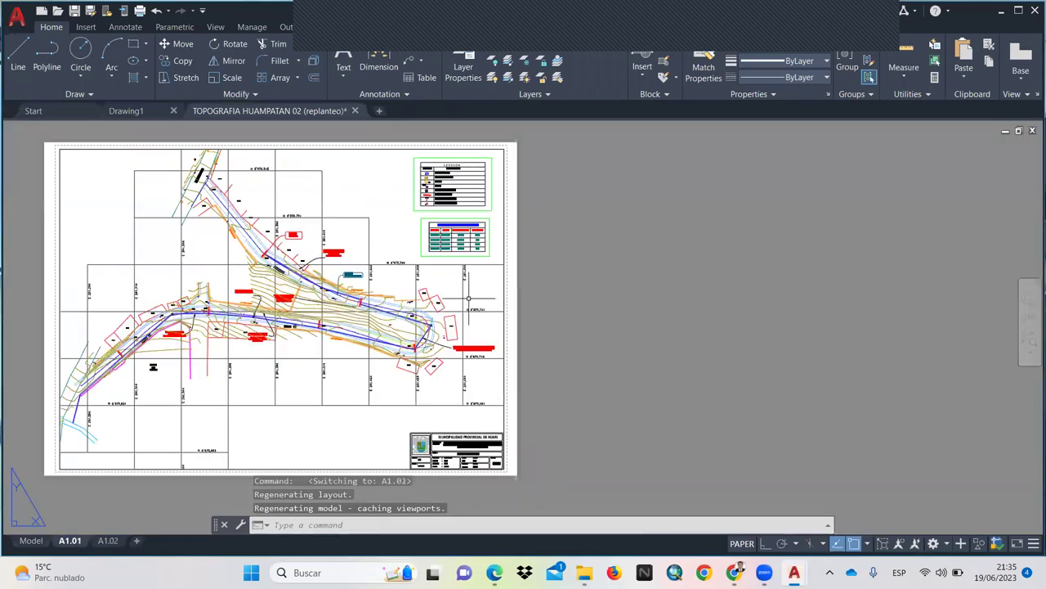
pyautogui.scroll(3, 450, 474)
pyautogui.scroll(3, 442, 458)
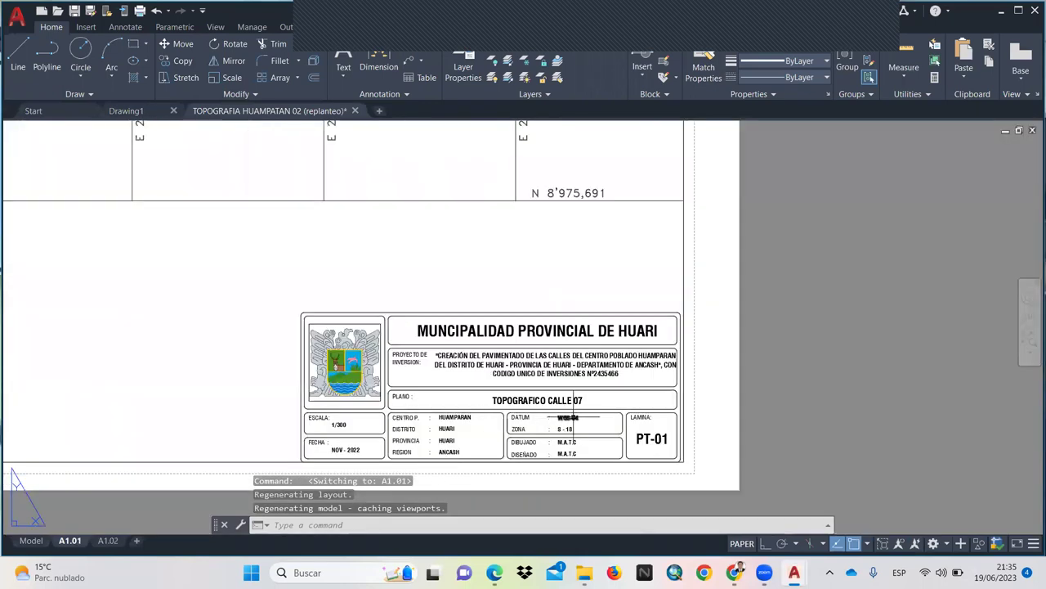
pyautogui.scroll(2, 585, 417)
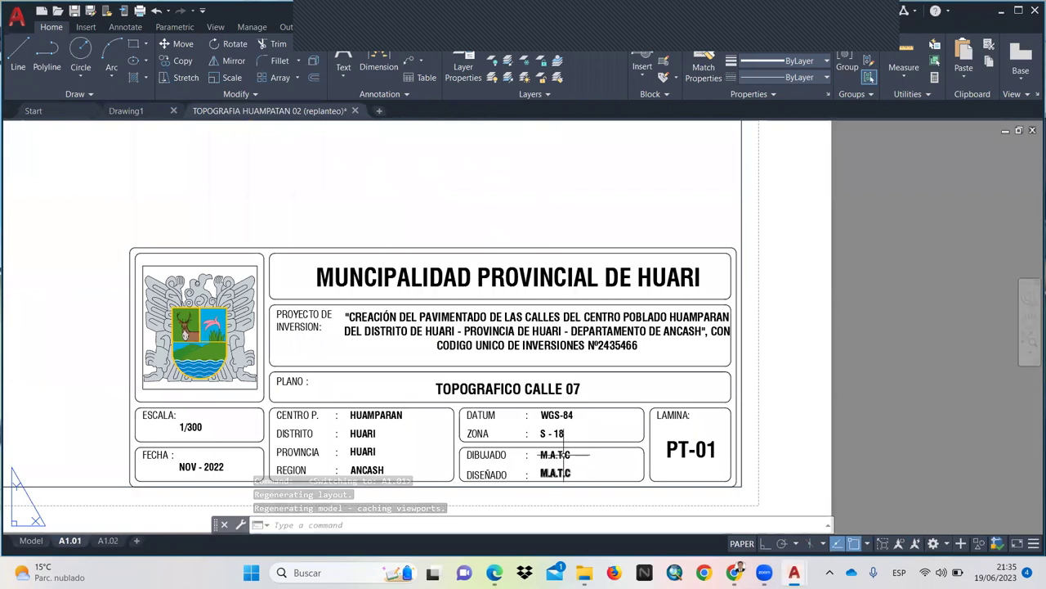
pyautogui.scroll(-4, 564, 453)
pyautogui.scroll(-2, 569, 466)
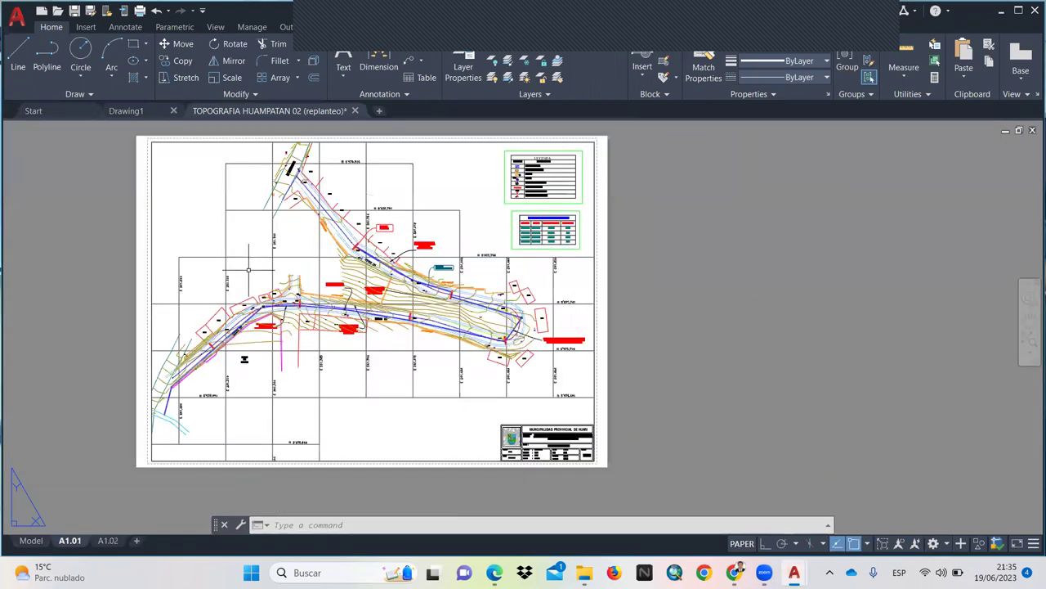
pyautogui.scroll(3, 175, 221)
pyautogui.scroll(-3, 173, 227)
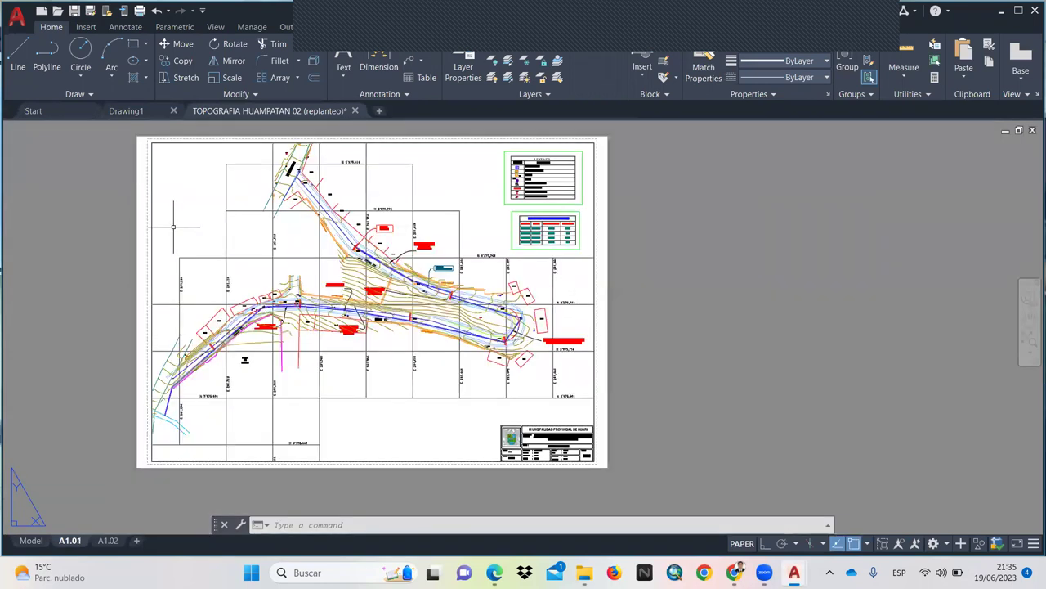
pyautogui.click(31, 541)
pyautogui.scroll(3, 382, 304)
pyautogui.scroll(3, 372, 295)
pyautogui.scroll(2, 368, 290)
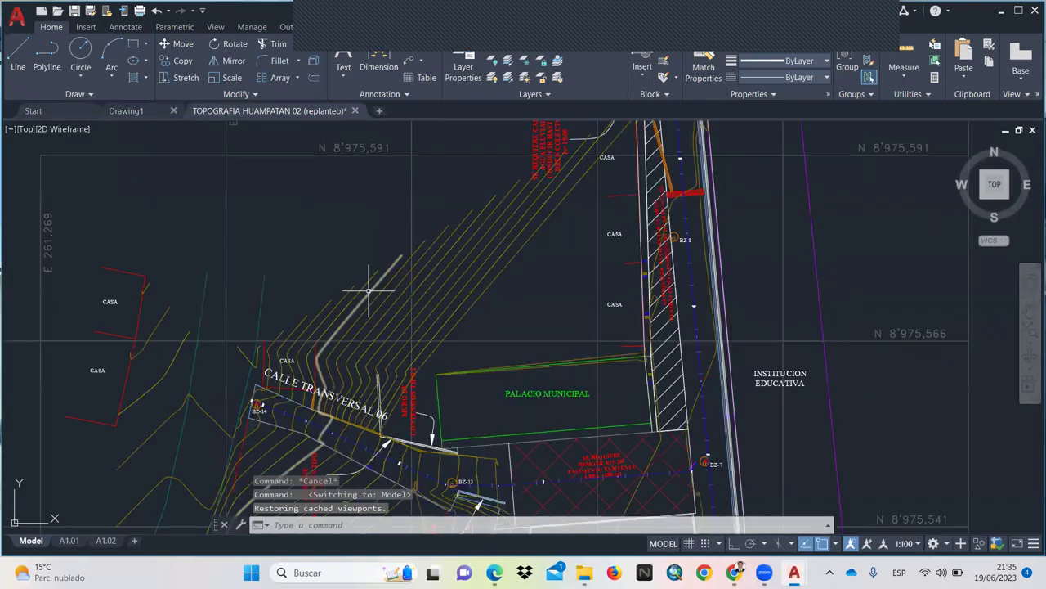
pyautogui.click(367, 290)
pyautogui.scroll(-3, 350, 304)
pyautogui.scroll(1, 347, 311)
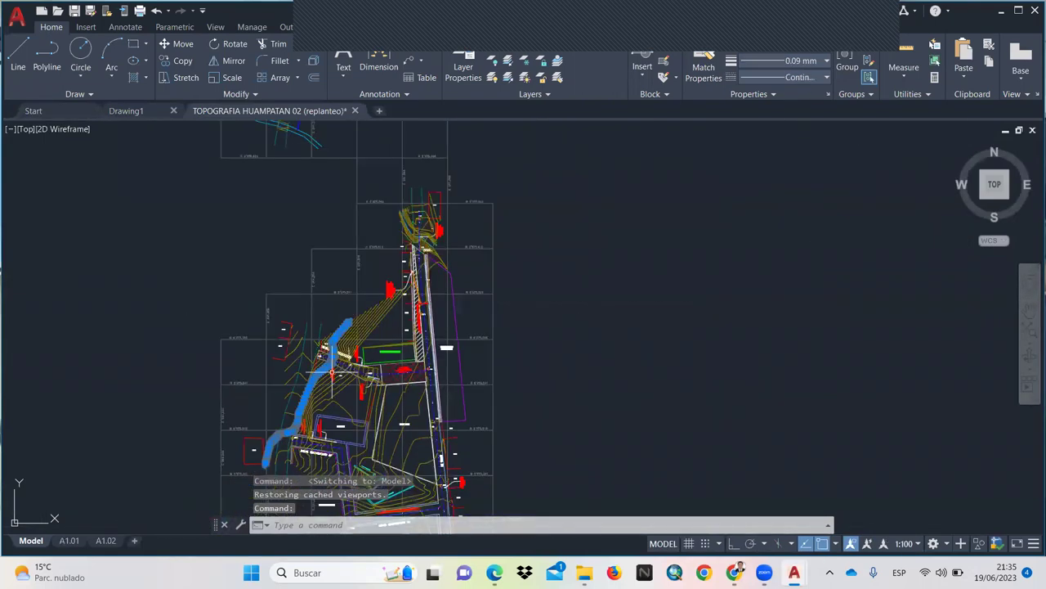
pyautogui.scroll(1, 359, 360)
pyautogui.scroll(1, 351, 422)
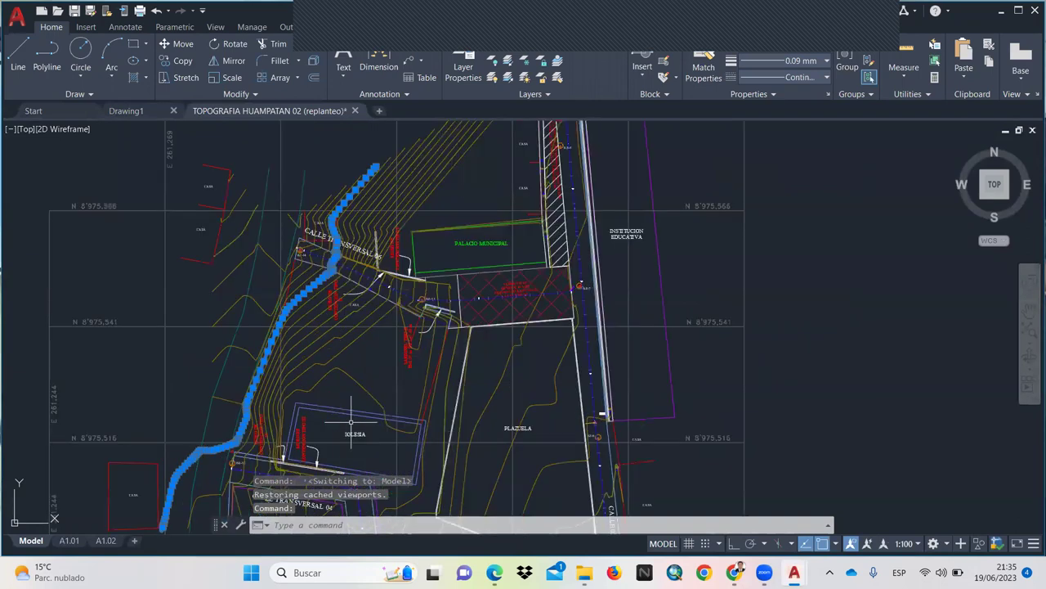
pyautogui.moveTo(352, 422); pyautogui.dragTo(359, 400, button='middle')
pyautogui.press('Escape')
pyautogui.scroll(2, 483, 221)
pyautogui.scroll(2, 483, 220)
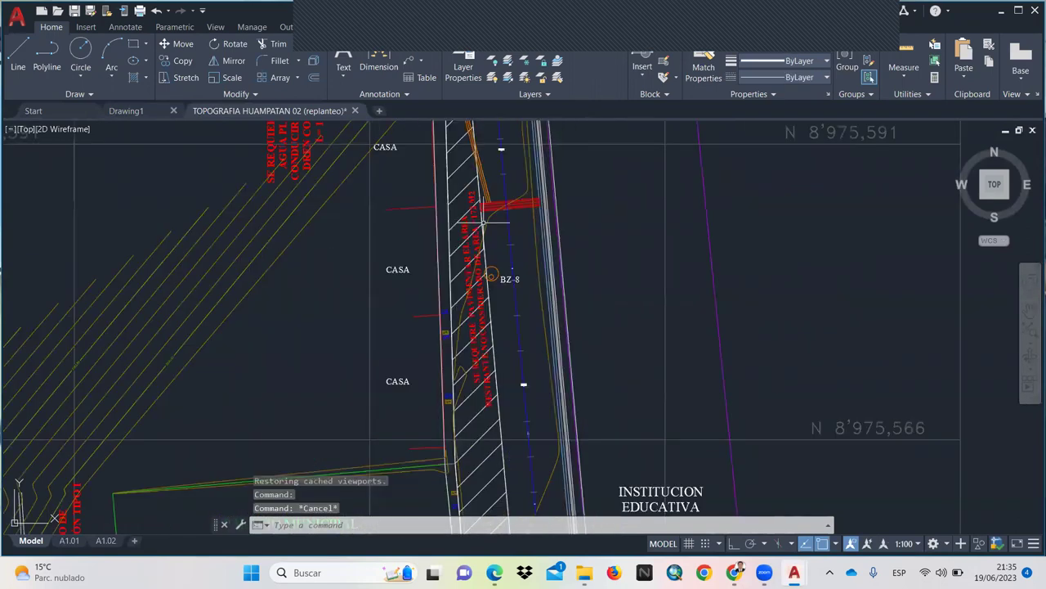
pyautogui.scroll(-5, 483, 221)
pyautogui.scroll(2, 411, 315)
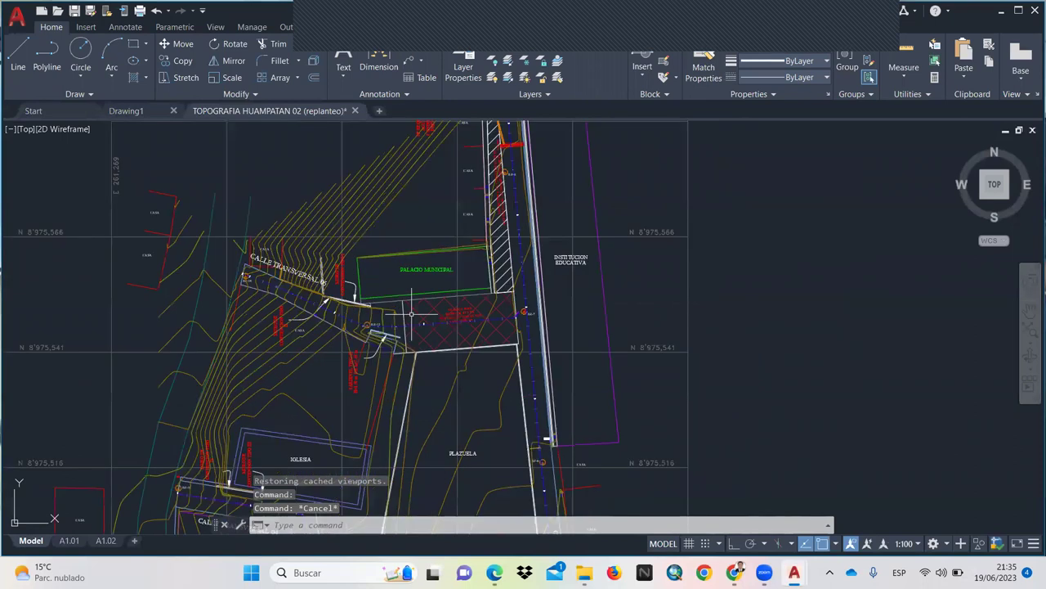
pyautogui.scroll(-2, 412, 313)
pyautogui.scroll(-2, 313, 281)
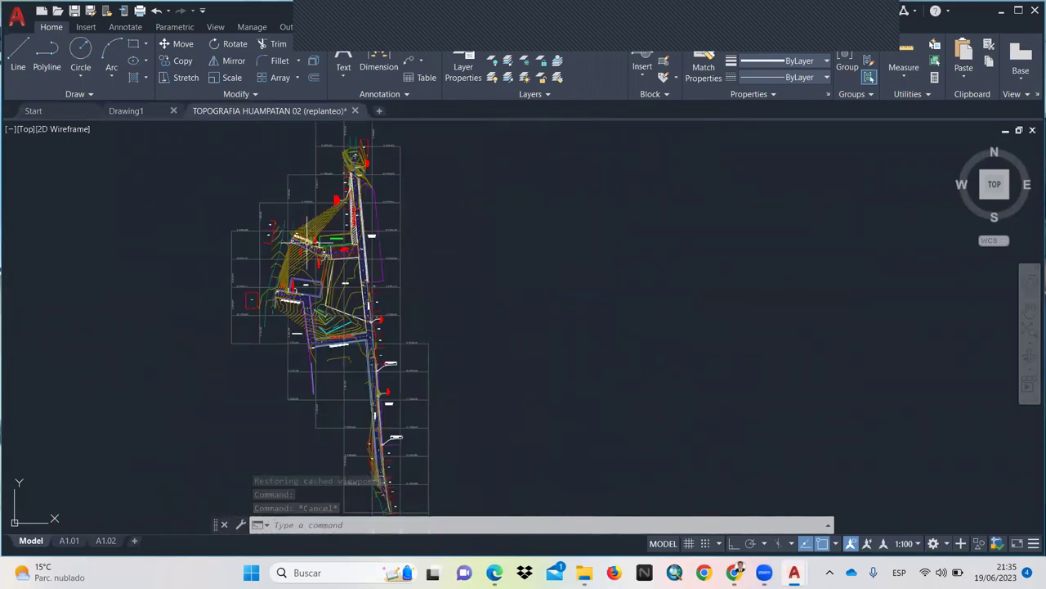
pyautogui.scroll(1, 306, 339)
pyautogui.scroll(4, 288, 382)
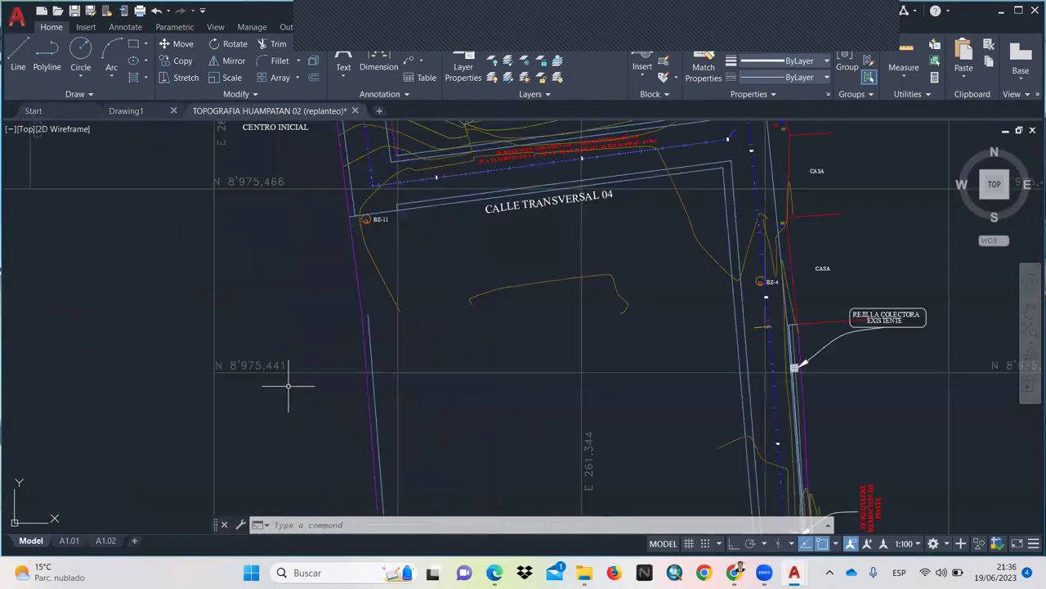
pyautogui.scroll(-4, 289, 384)
pyautogui.scroll(-1, 399, 298)
pyautogui.scroll(2, 427, 311)
pyautogui.scroll(1, 408, 269)
pyautogui.scroll(1, 393, 245)
pyautogui.scroll(1, 383, 235)
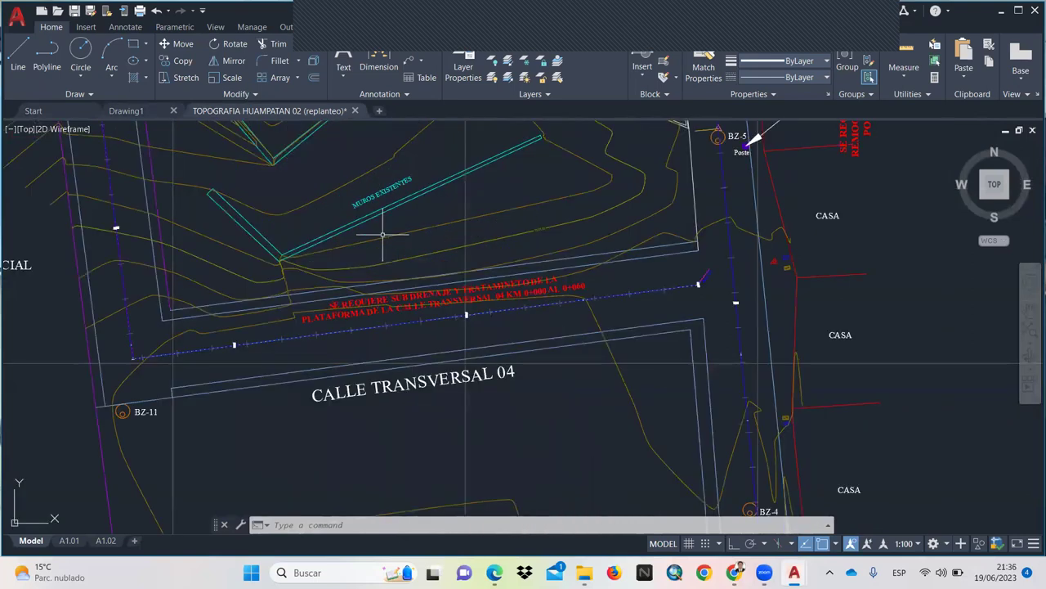
pyautogui.click(382, 234)
pyautogui.scroll(-4, 382, 237)
pyautogui.scroll(-2, 380, 331)
pyautogui.scroll(-2, 382, 334)
pyautogui.scroll(-2, 408, 331)
pyautogui.press('Escape')
pyautogui.press('Escape')
pyautogui.press('Escape')
pyautogui.scroll(2, 467, 210)
pyautogui.scroll(2, 523, 204)
pyautogui.scroll(2, 561, 196)
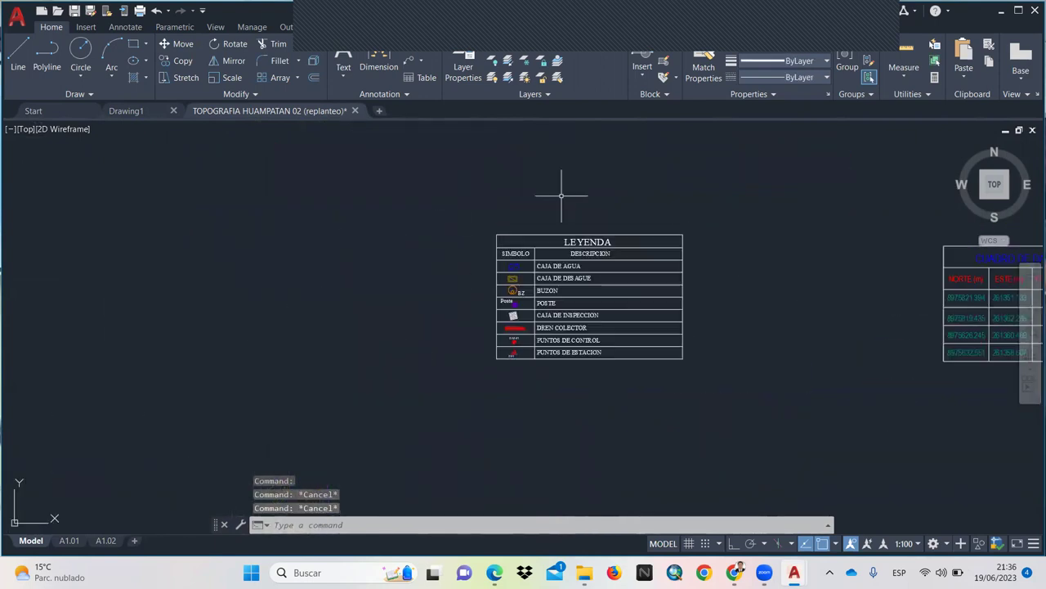
pyautogui.scroll(-4, 444, 250)
pyautogui.scroll(2, 739, 273)
pyautogui.scroll(4, 739, 265)
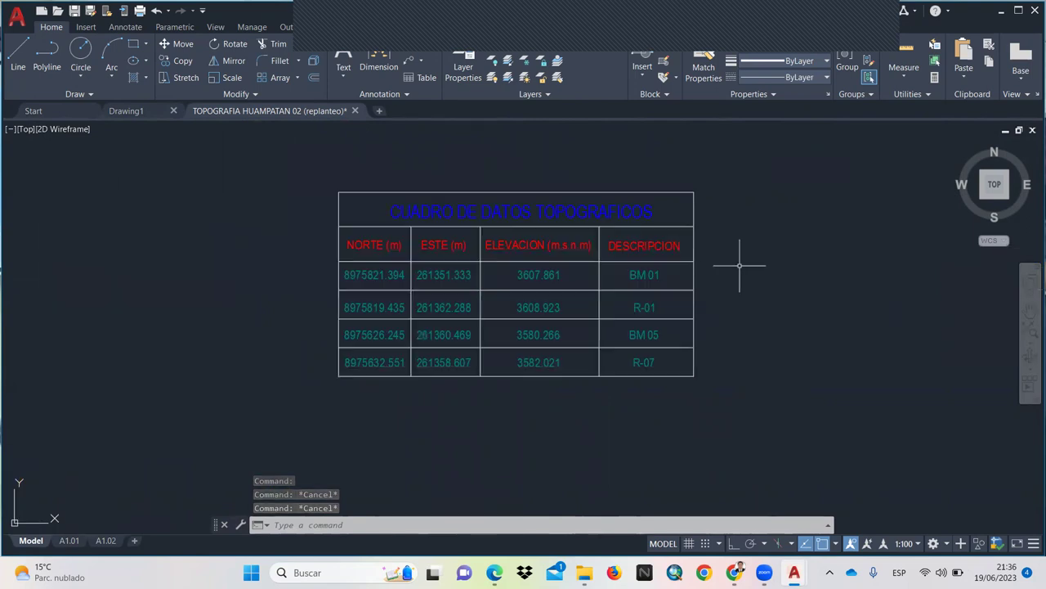
pyautogui.scroll(-8, 444, 237)
pyautogui.scroll(-2, 440, 231)
pyautogui.scroll(3, 623, 251)
pyautogui.scroll(5, 613, 247)
pyautogui.scroll(-2, 699, 292)
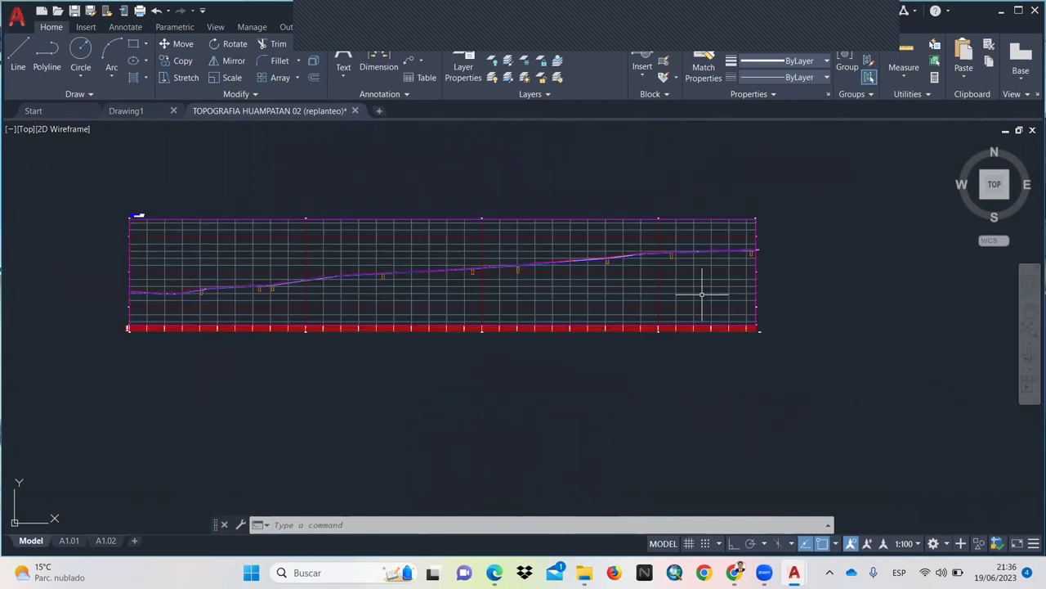
pyautogui.scroll(5, 303, 212)
pyautogui.scroll(3, 599, 442)
pyautogui.scroll(-5, 572, 281)
pyautogui.scroll(-4, 514, 281)
pyautogui.scroll(-2, 486, 287)
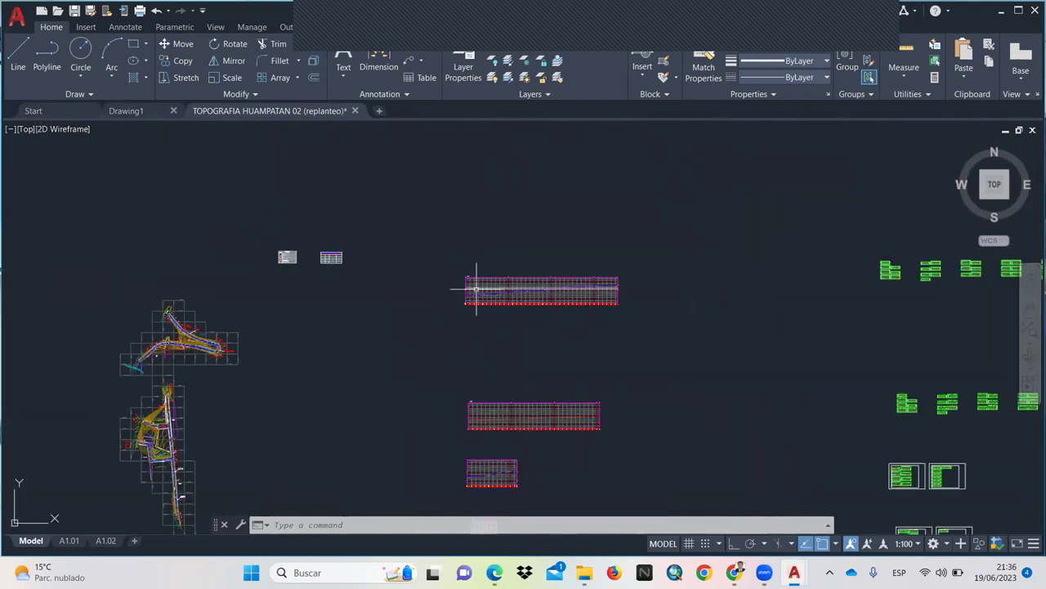
pyautogui.scroll(6, 476, 288)
pyautogui.scroll(2, 392, 425)
pyautogui.scroll(3, 362, 447)
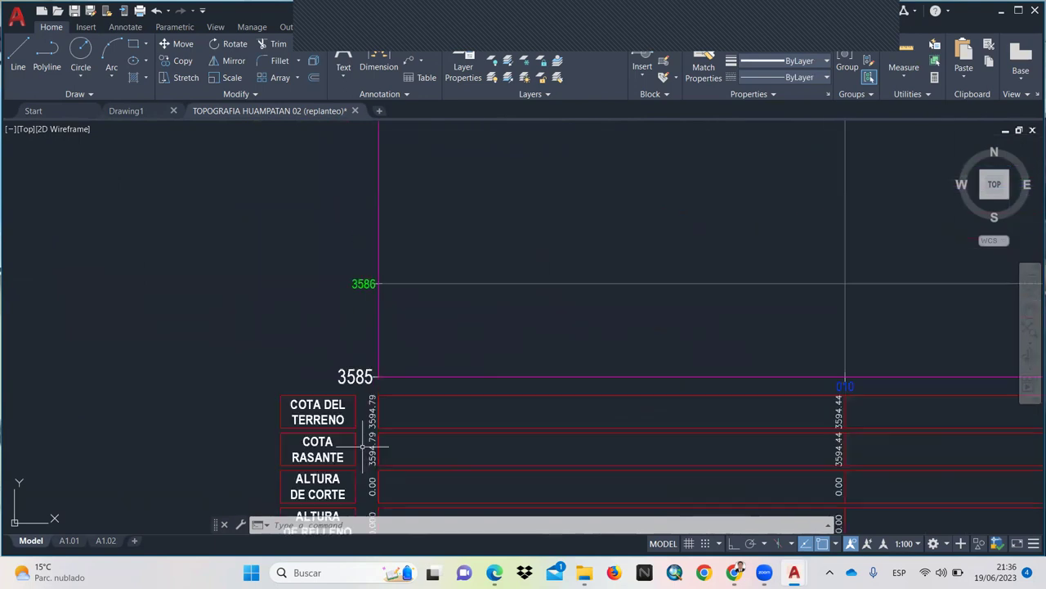
pyautogui.scroll(-3, 348, 314)
pyautogui.scroll(-1, 350, 307)
pyautogui.scroll(-3, 362, 310)
pyautogui.scroll(-2, 382, 398)
pyautogui.scroll(2, 382, 400)
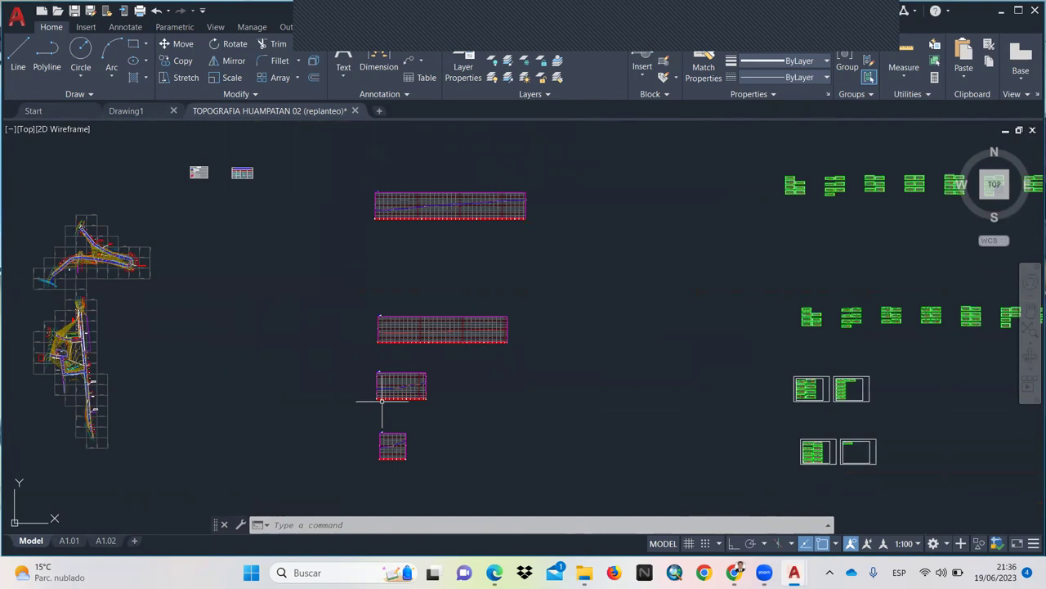
pyautogui.scroll(-2, 382, 401)
pyautogui.scroll(4, 188, 356)
pyautogui.scroll(3, 245, 344)
pyautogui.scroll(3, 270, 339)
pyautogui.scroll(3, 300, 307)
# Select the grey street polyline and all similar objects with Select Similar.
pyautogui.click(300, 307)
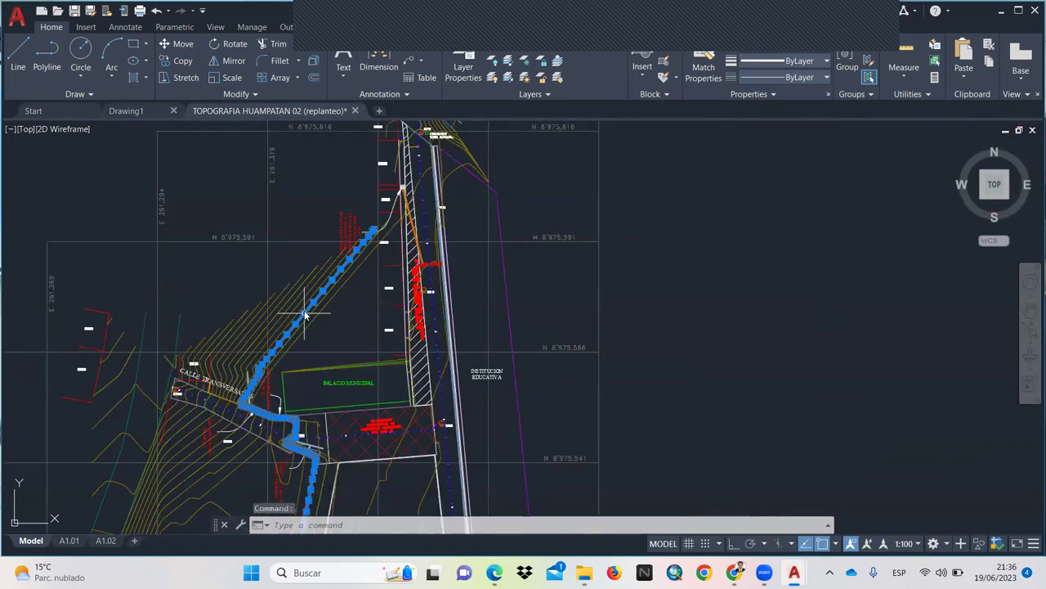
pyautogui.rightClick(304, 314)
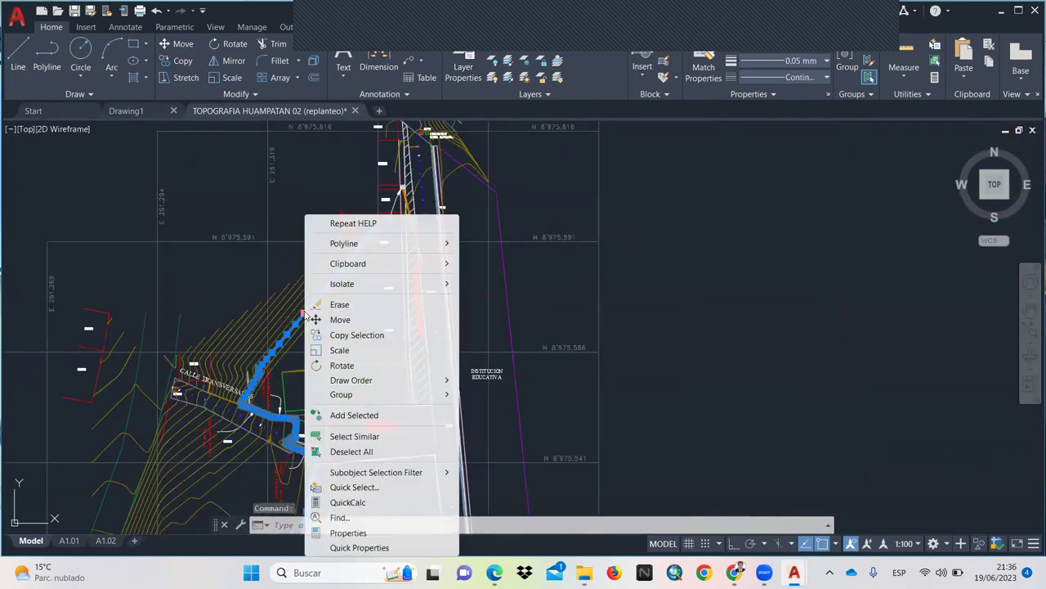
pyautogui.click(354, 436)
pyautogui.scroll(-2, 357, 353)
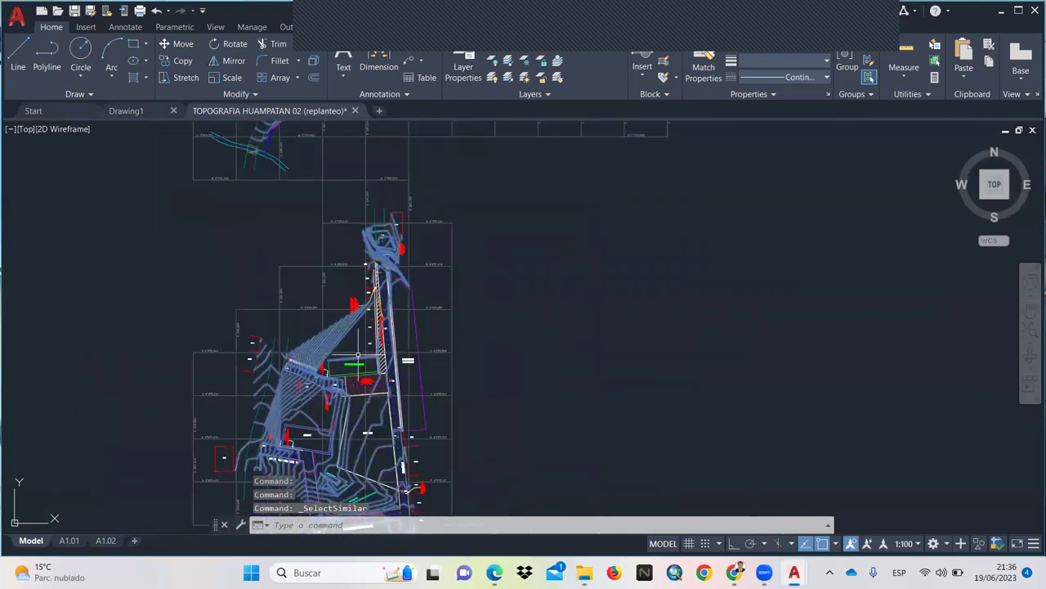
pyautogui.moveTo(357, 353); pyautogui.dragTo(414, 290, button='middle')
pyautogui.scroll(2, 323, 398)
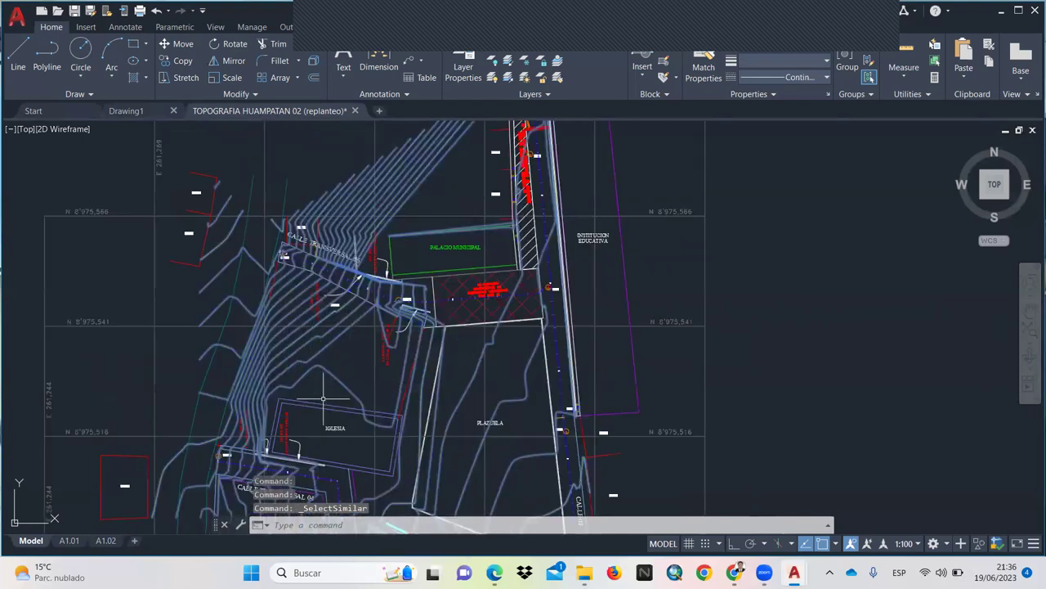
# Send the selected objects to the back of the draw order.
pyautogui.rightClick(287, 326)
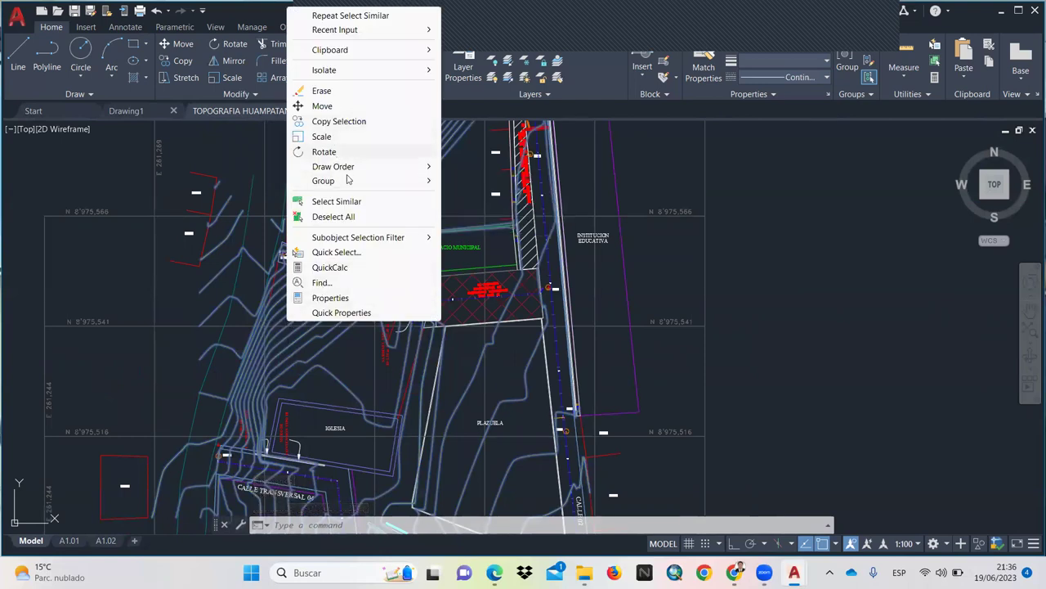
pyautogui.moveTo(333, 166)
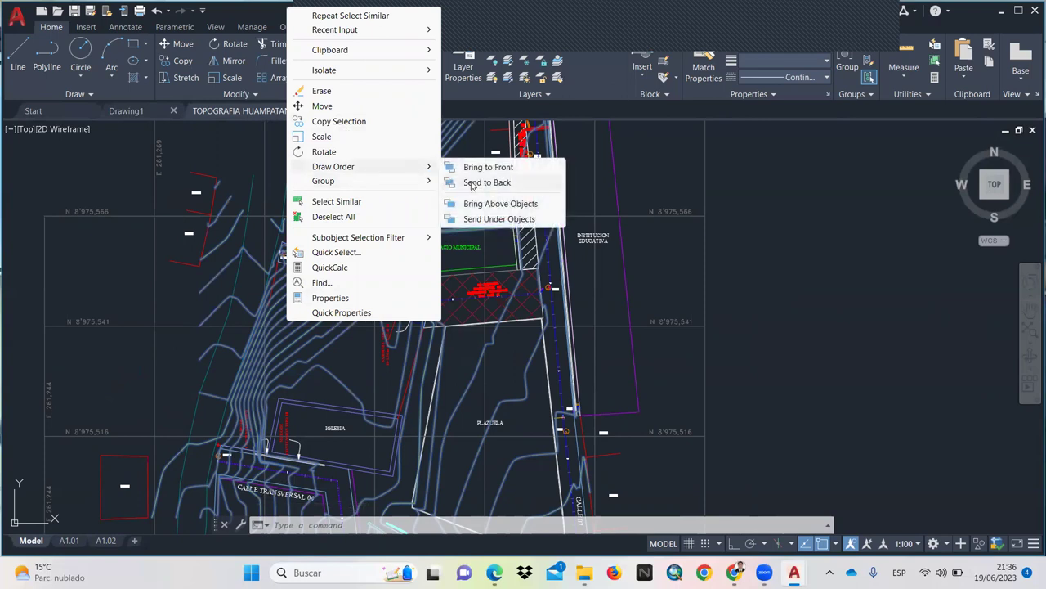
pyautogui.click(473, 183)
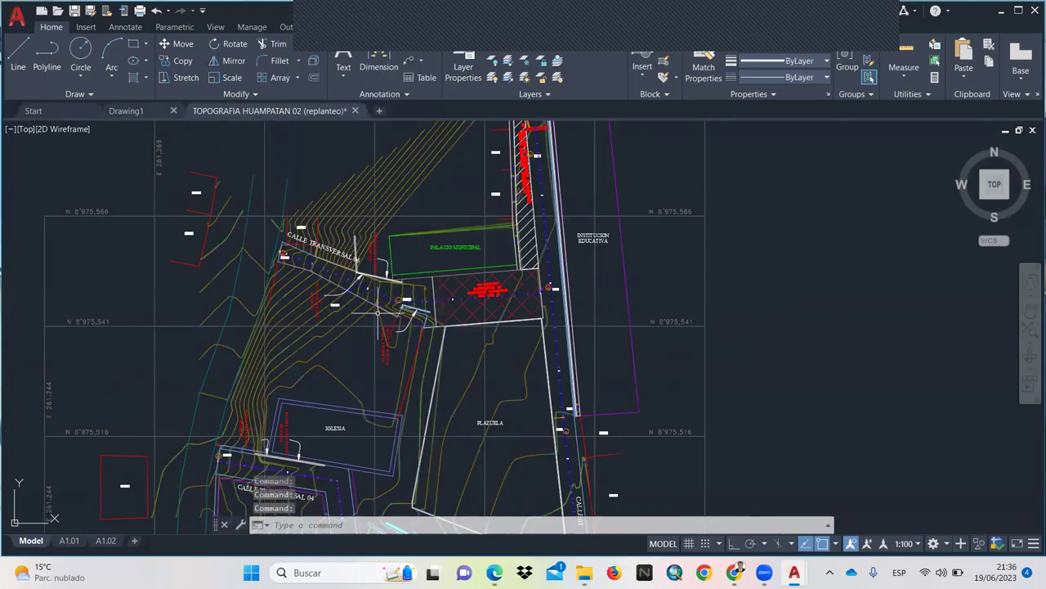
pyautogui.moveTo(376, 357); pyautogui.dragTo(433, 414, button='middle')
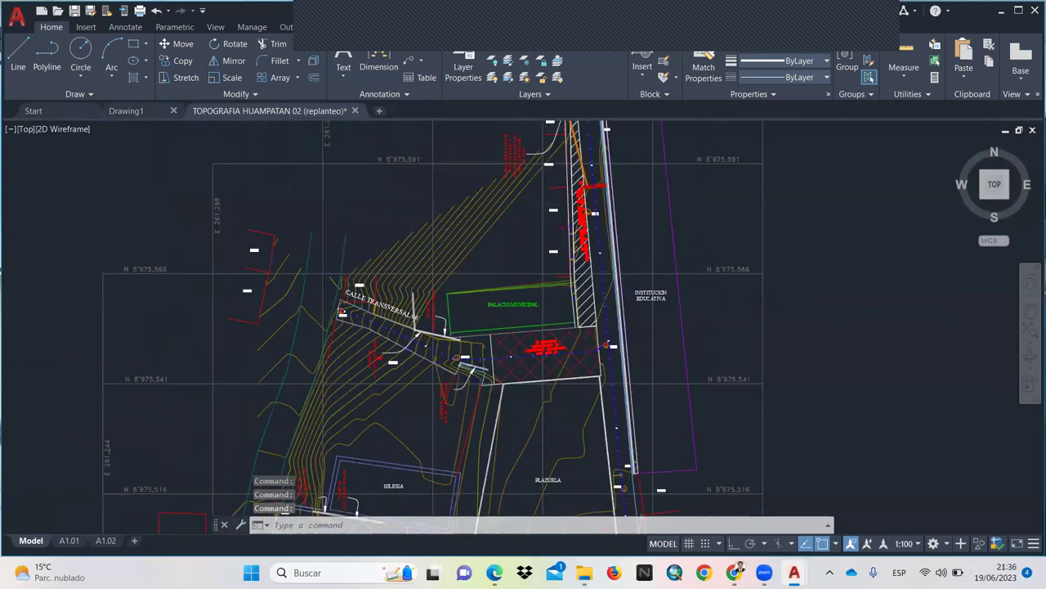
pyautogui.scroll(5, 276, 278)
pyautogui.scroll(-4, 296, 325)
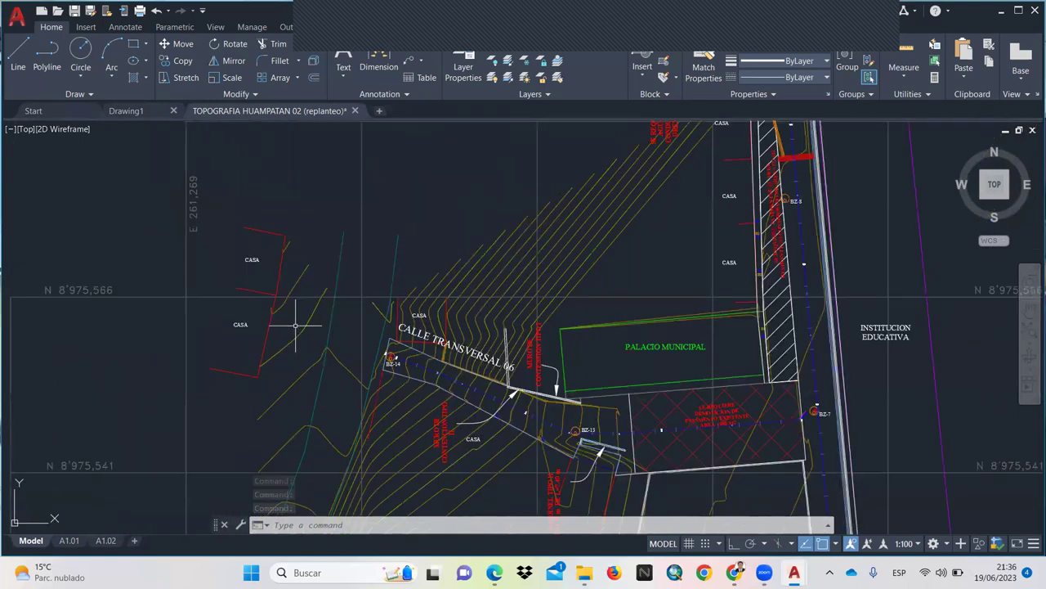
pyautogui.scroll(-4, 296, 324)
pyautogui.scroll(2, 301, 403)
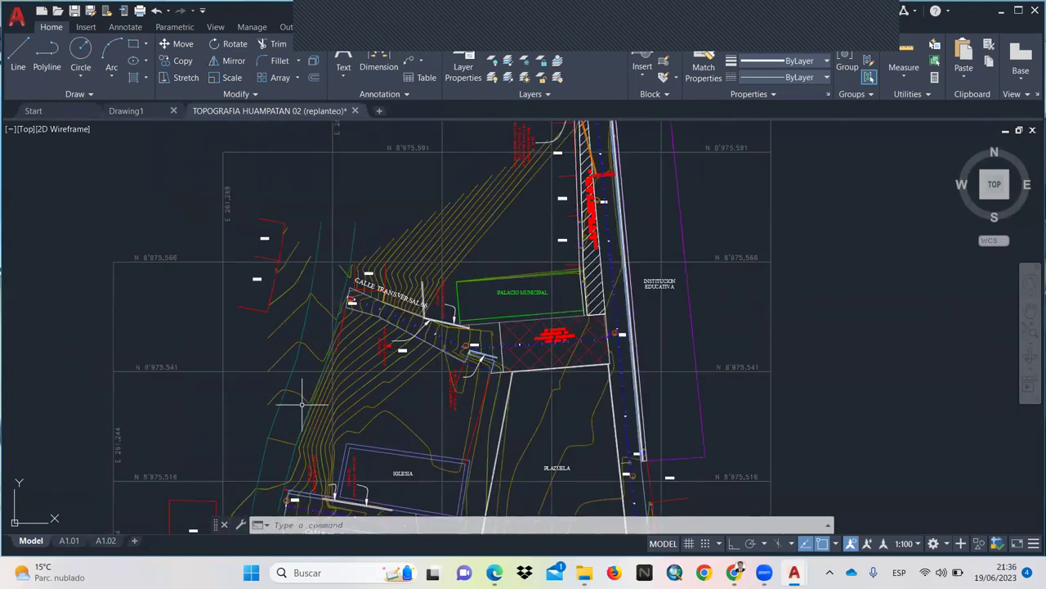
pyautogui.scroll(-3, 301, 403)
pyautogui.scroll(-3, 302, 403)
pyautogui.scroll(3, 382, 328)
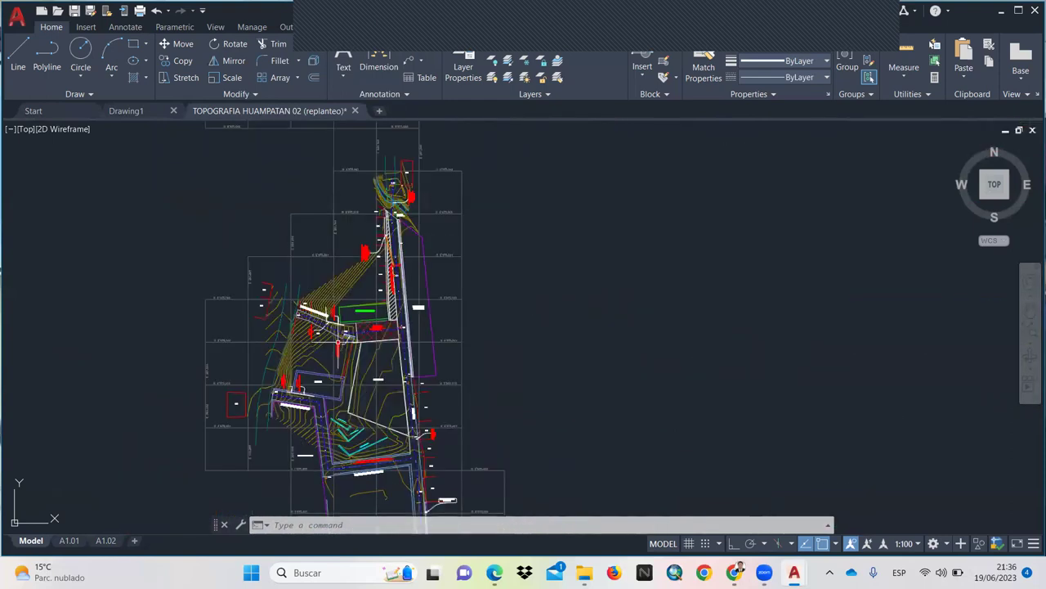
pyautogui.scroll(3, 382, 328)
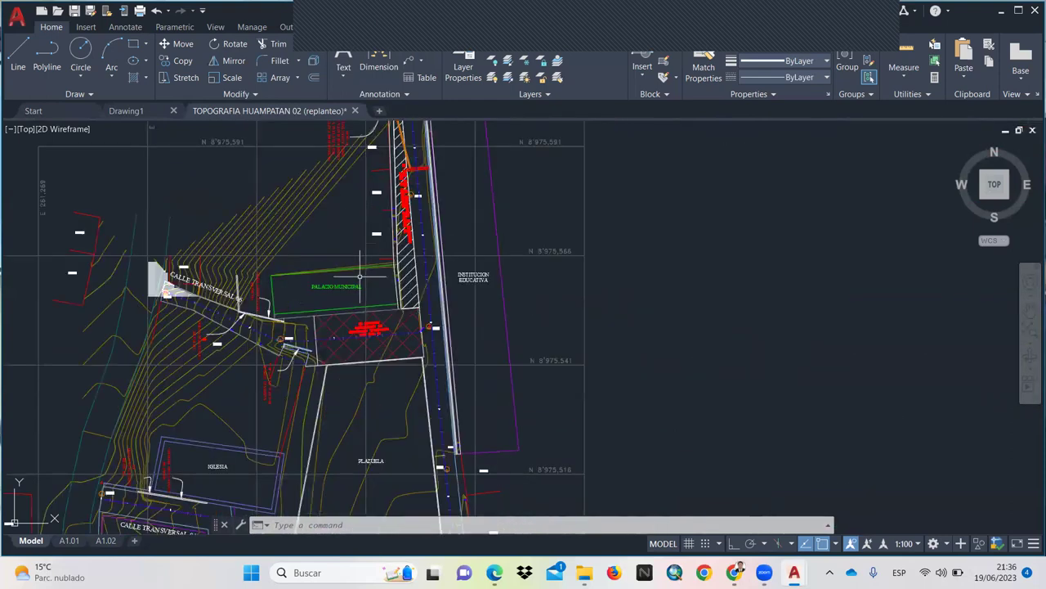
pyautogui.scroll(-2, 360, 276)
pyautogui.scroll(-3, 360, 277)
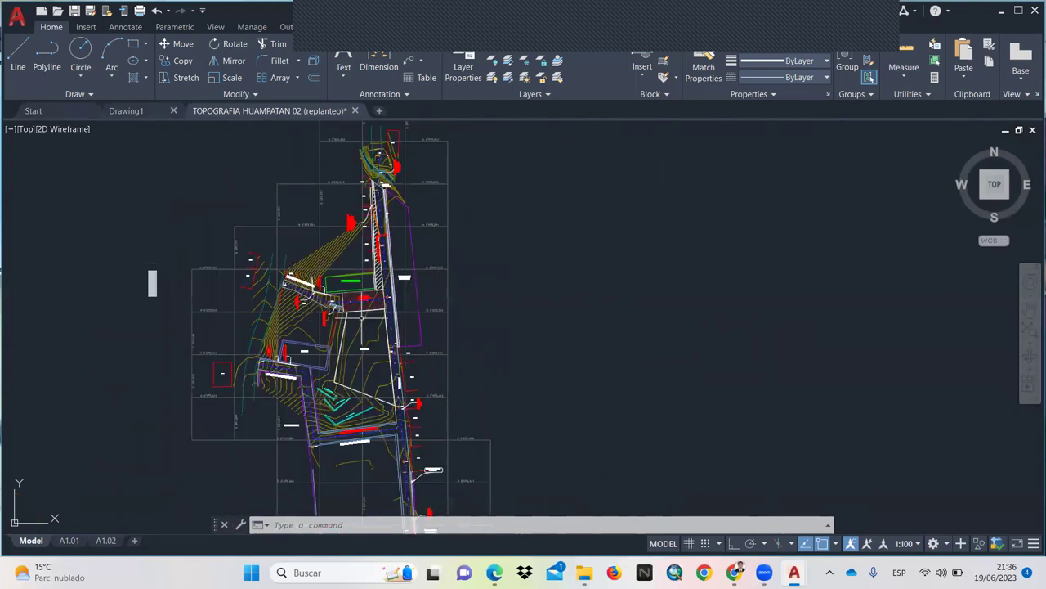
pyautogui.scroll(-3, 360, 276)
pyautogui.scroll(2, 338, 360)
pyautogui.scroll(-4, 342, 361)
pyautogui.scroll(3, 368, 257)
pyautogui.scroll(4, 339, 233)
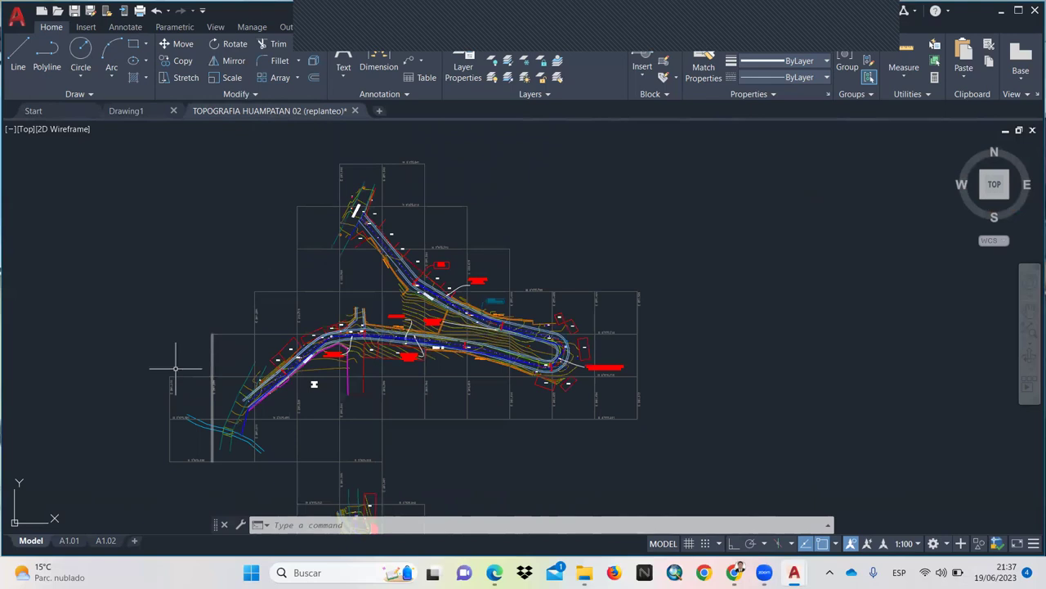
pyautogui.scroll(2, 176, 368)
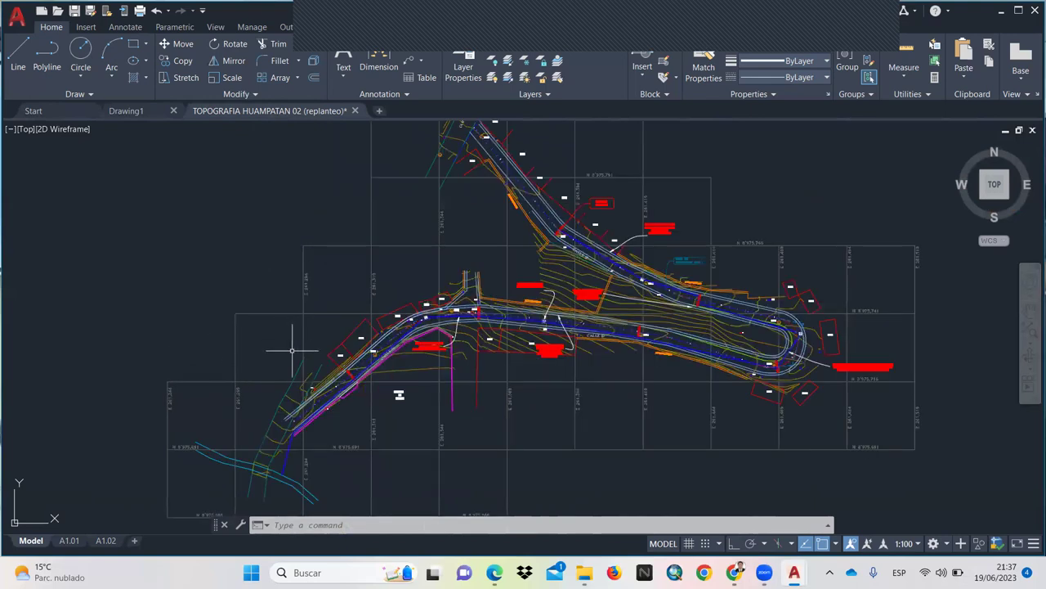
pyautogui.scroll(-4, 292, 350)
pyautogui.scroll(-2, 365, 311)
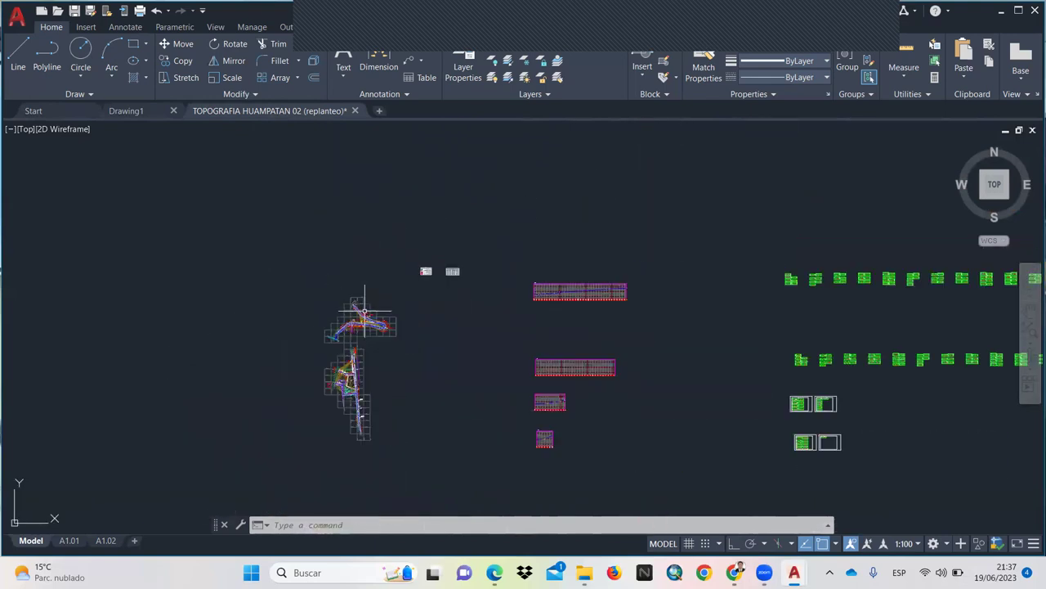
pyautogui.scroll(4, 360, 319)
pyautogui.scroll(2, 352, 359)
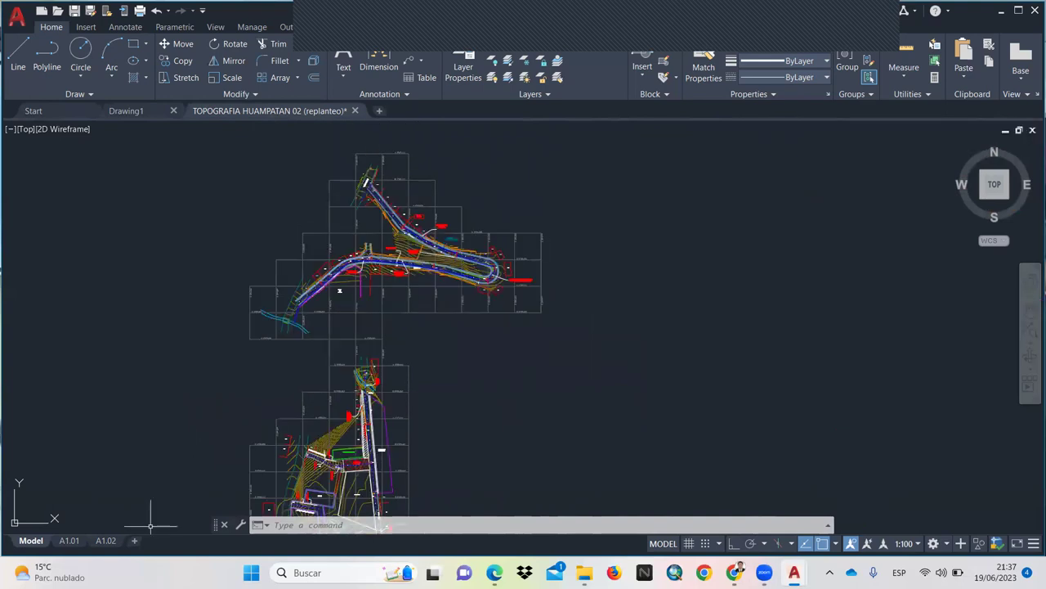